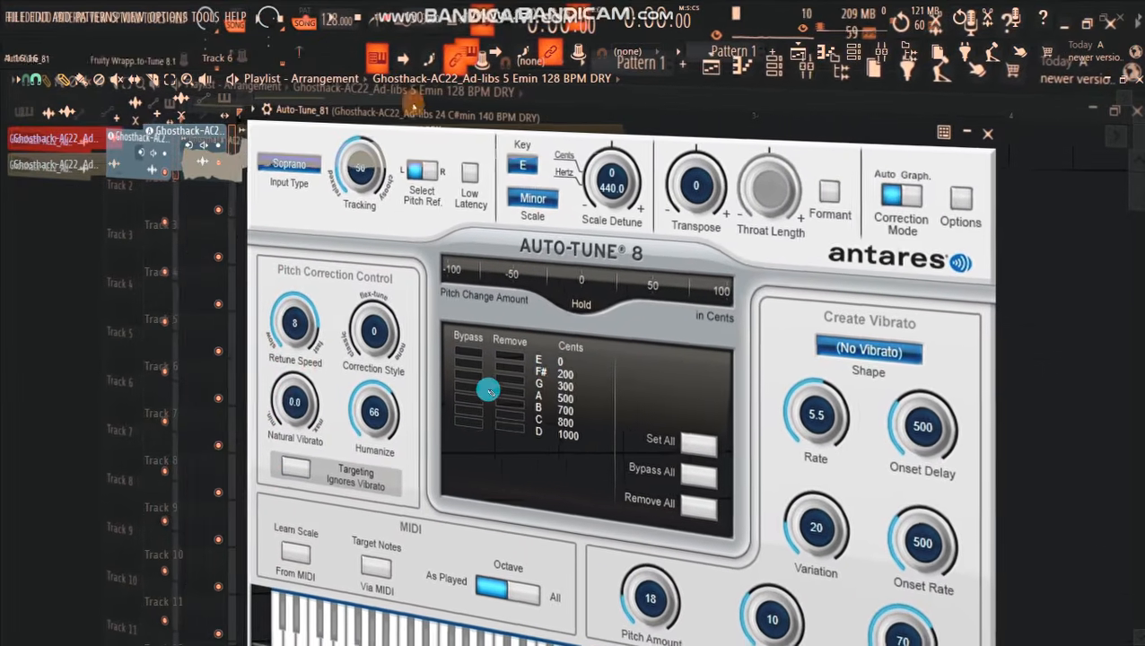
drag(236, 414, 224, 439)
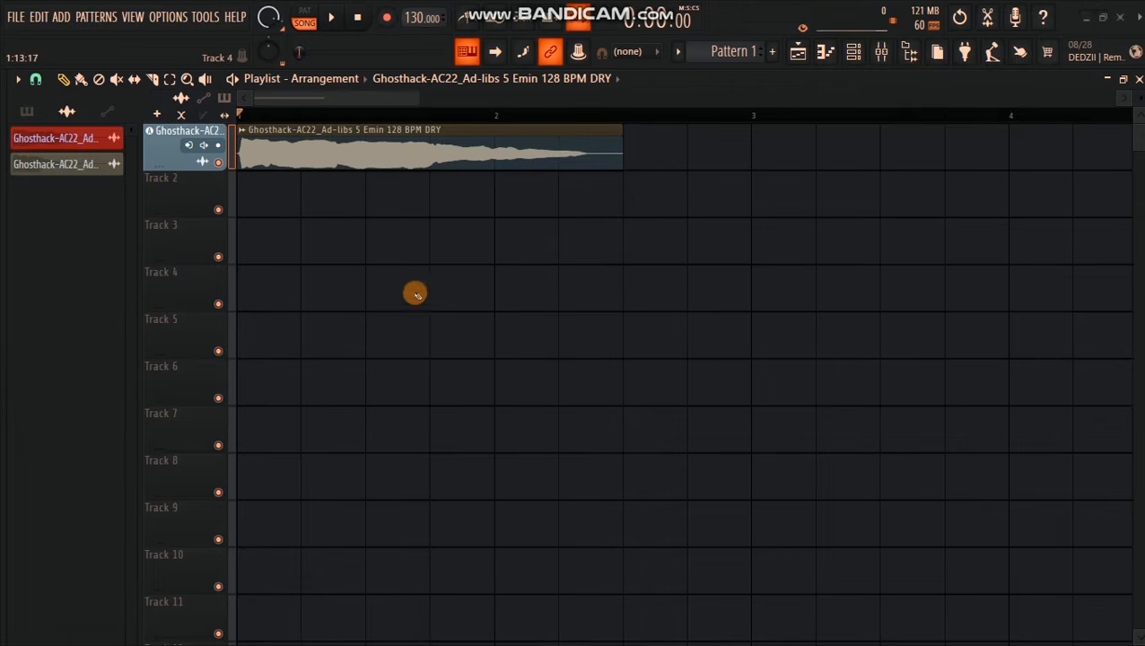
Step: Set the project tempo to 128 BPM to match the ad-lib clip
drag(414, 101, 392, 103)
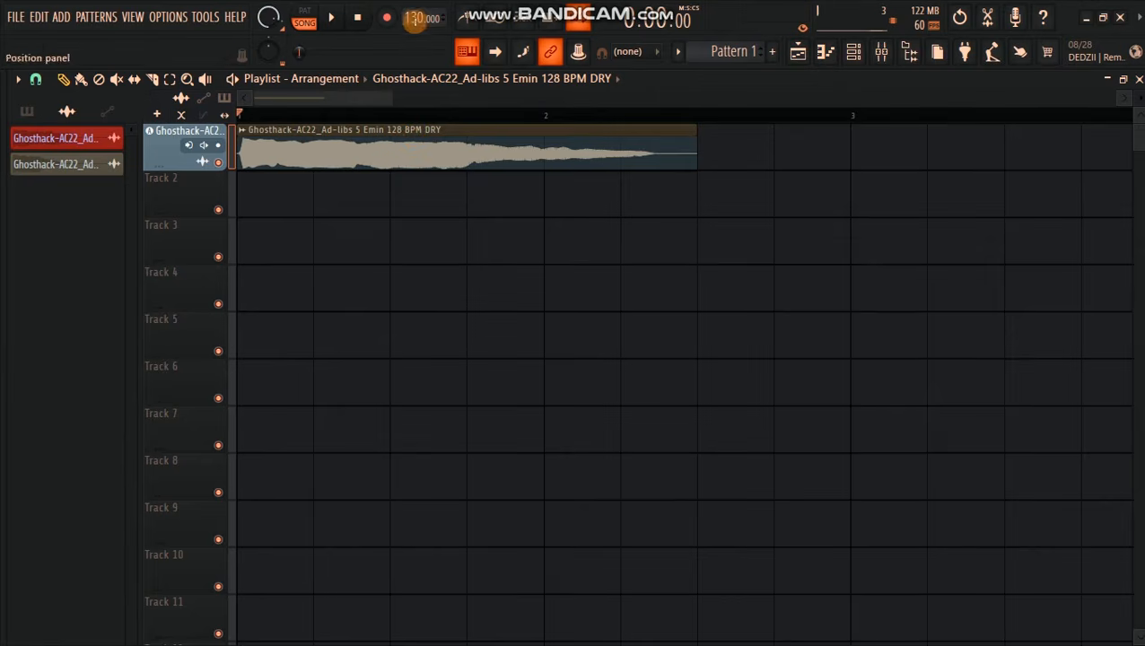
right_click(416, 19)
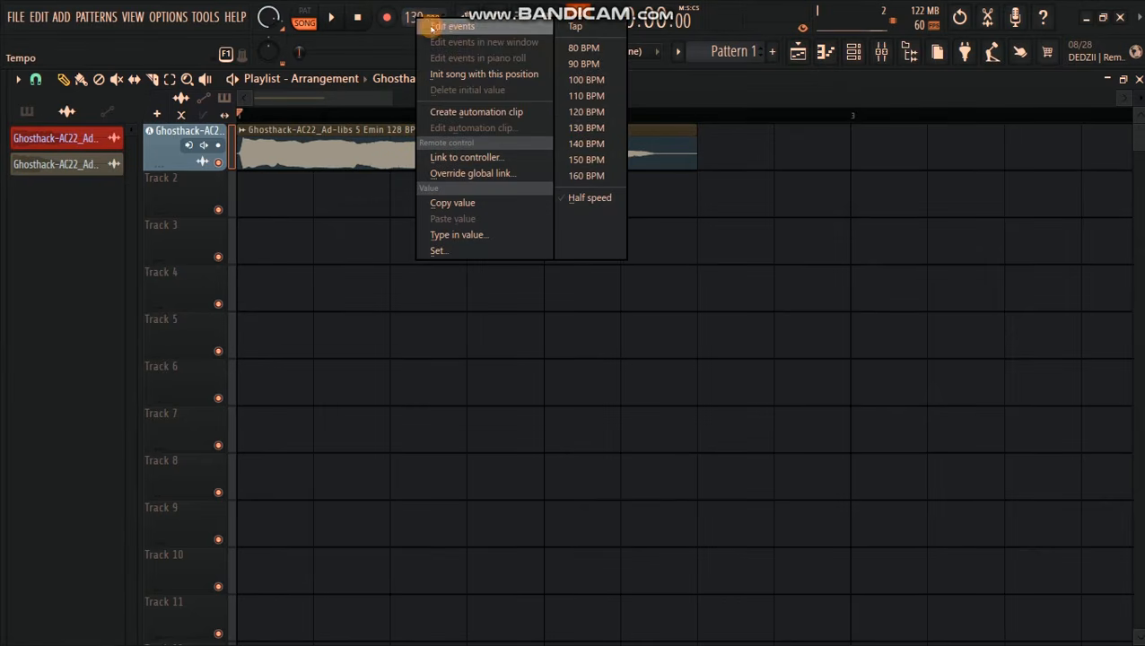
click(599, 129)
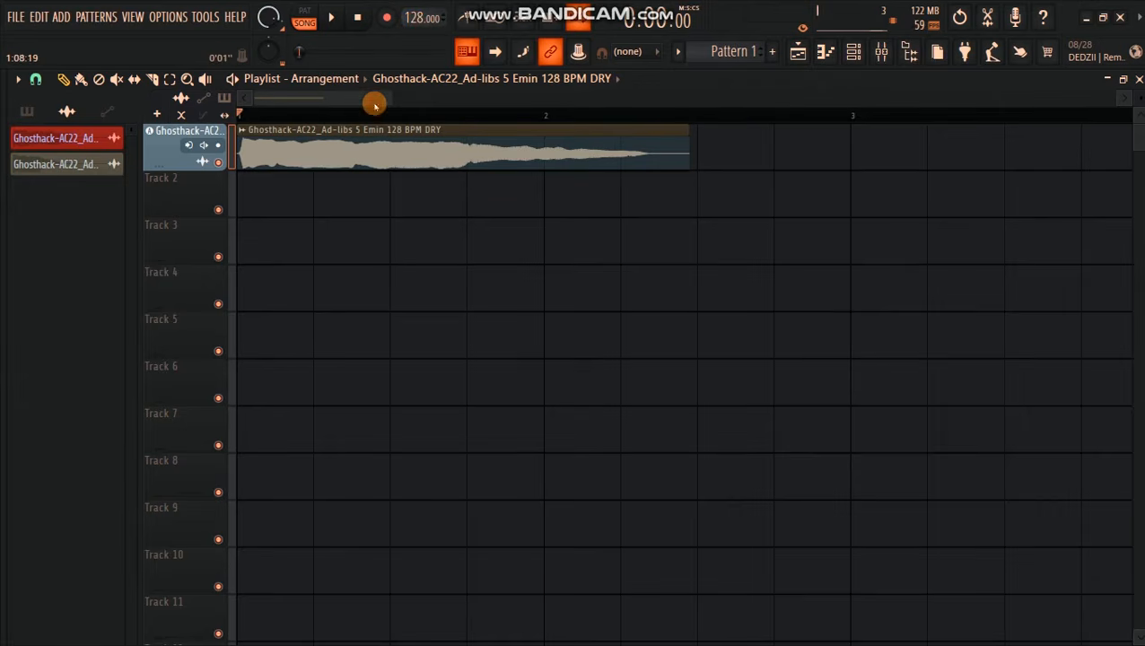
Step: Open the mixer, place it below the vocal clip, and play the clip dry
click(881, 51)
drag(487, 244, 483, 181)
key(space)
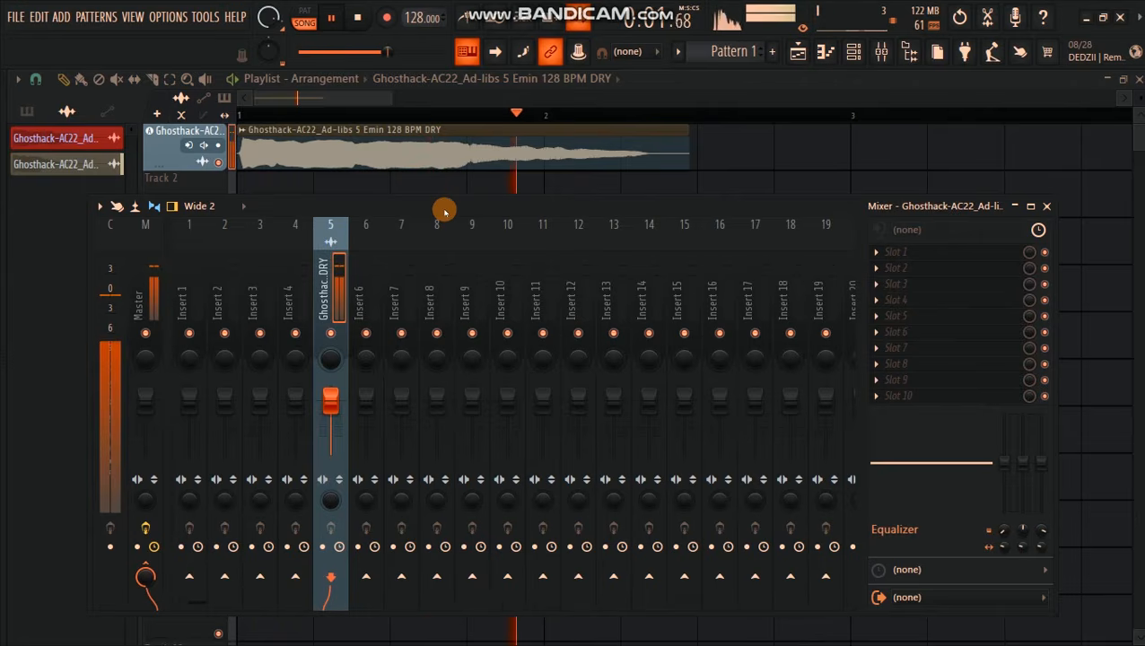
key(space)
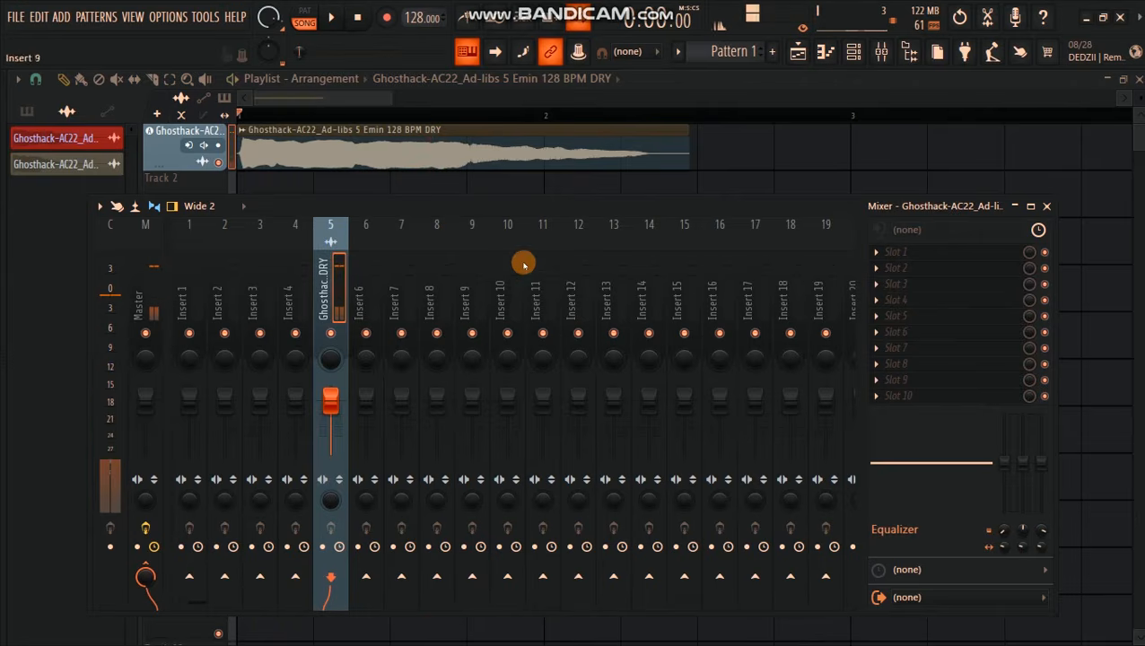
Step: Rename mixer insert track 9 as REVERB
right_click(465, 293)
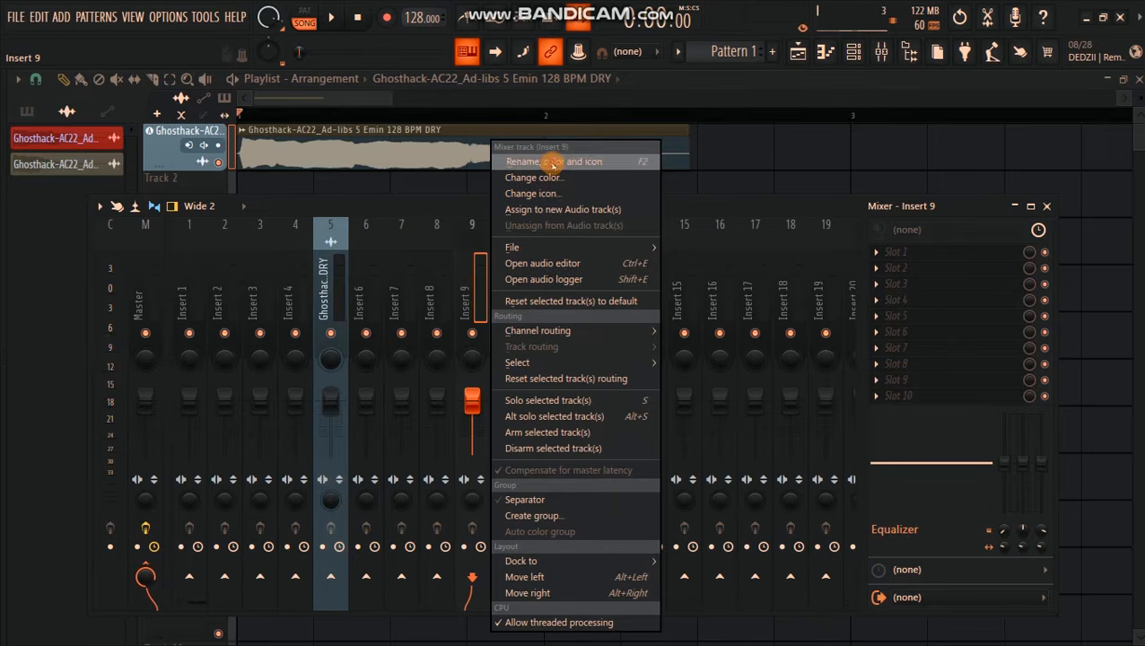
click(550, 162)
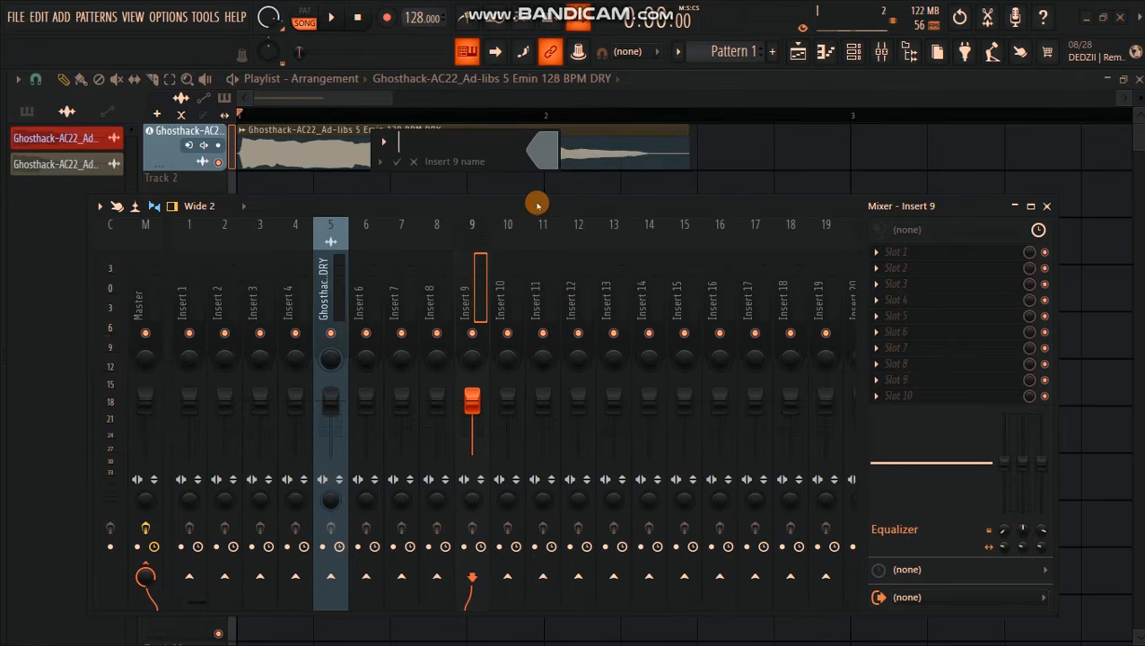
text(REVERB)
click(398, 163)
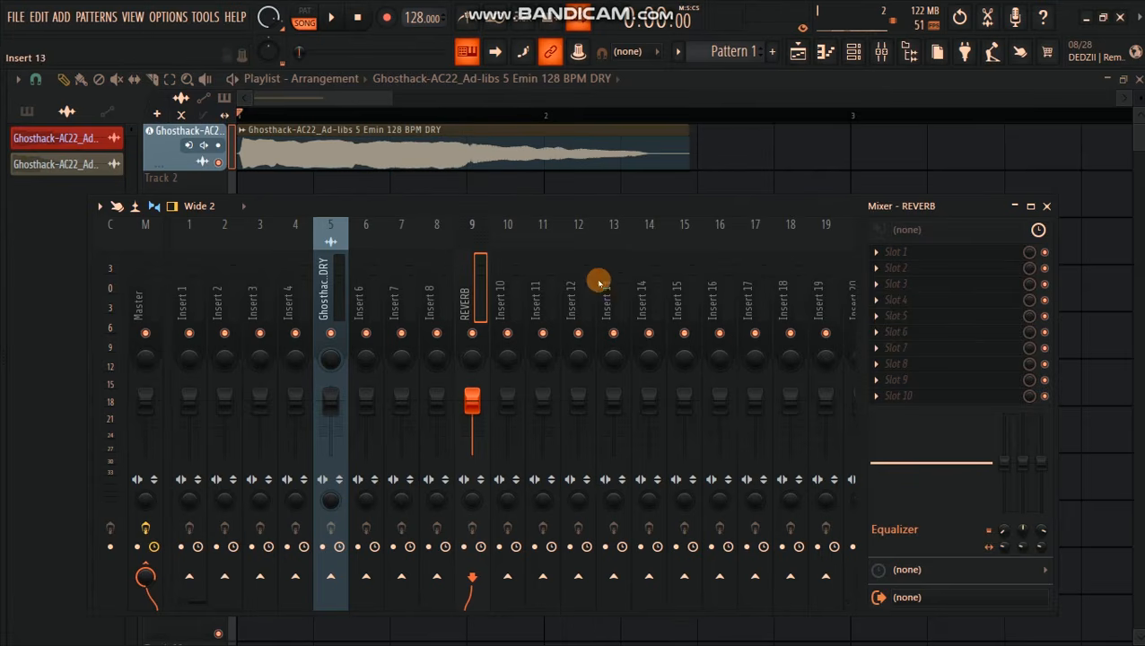
Step: Load ValhallaVintageVerb into the first effect slot of the REVERB track
click(880, 256)
scroll(729, 345, down, 5)
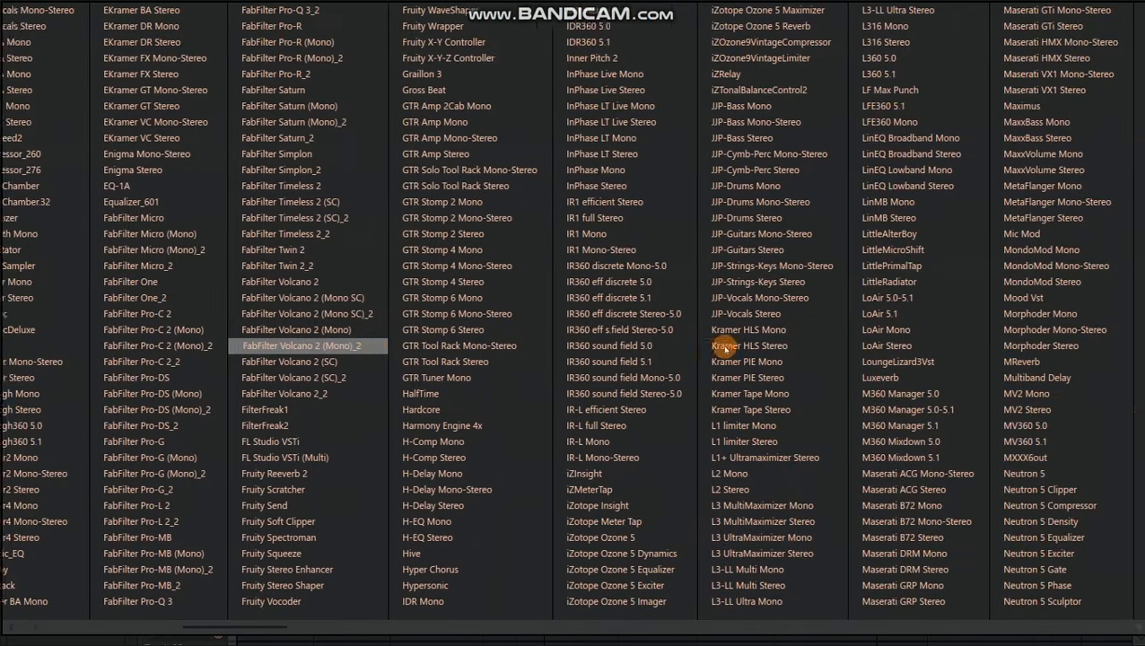
scroll(729, 348, down, 4)
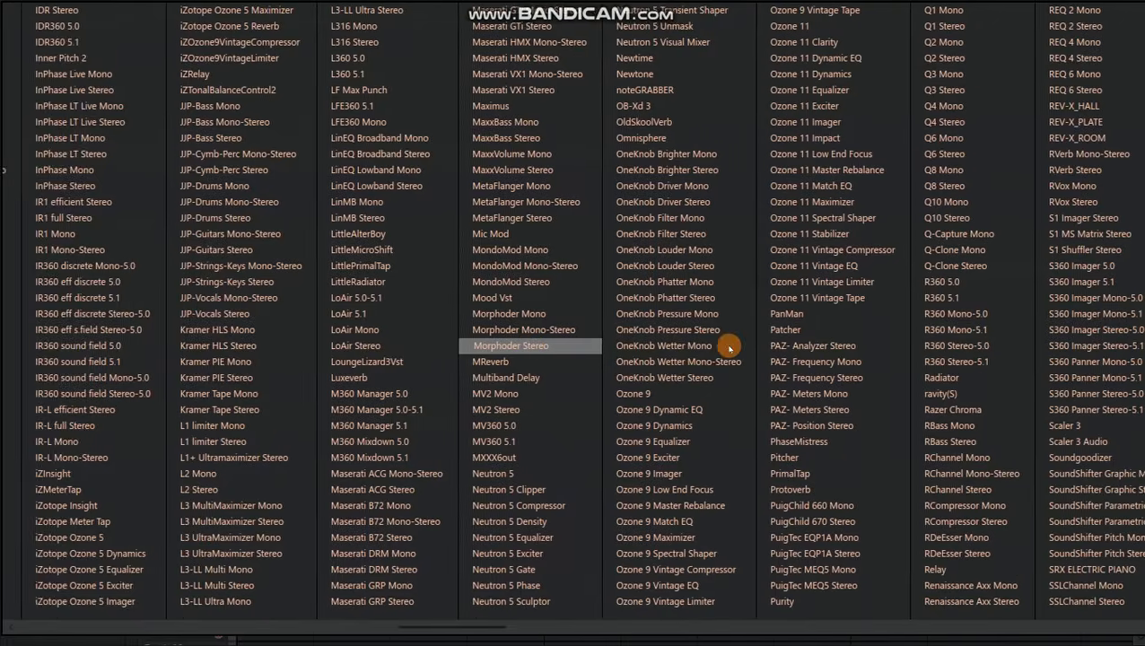
scroll(729, 346, down, 2)
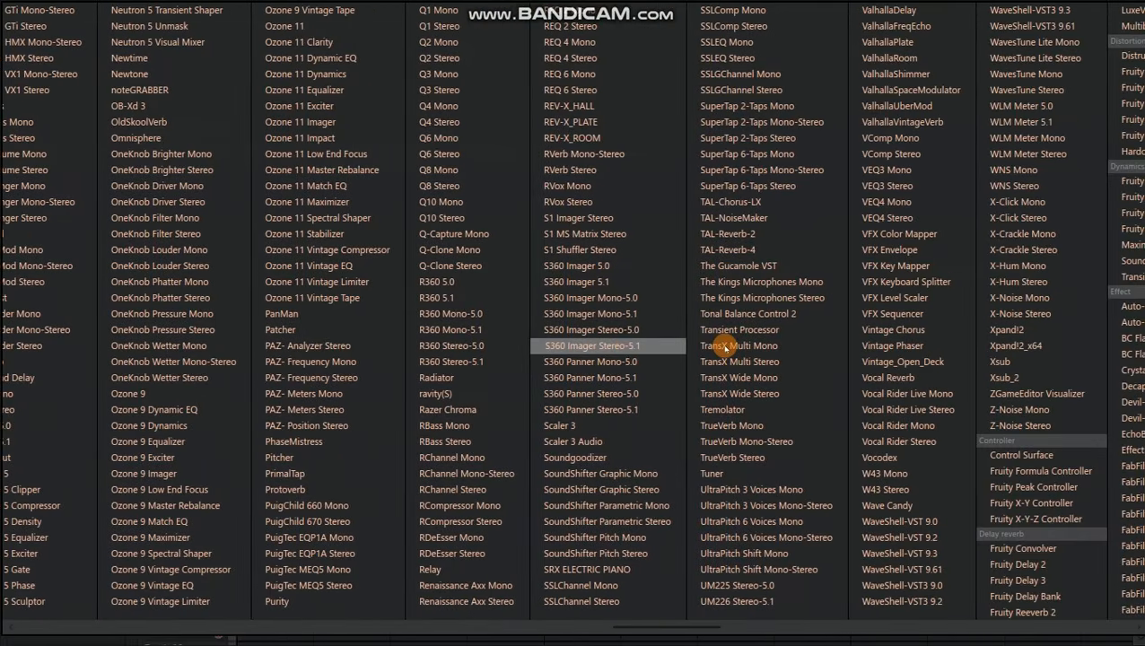
click(897, 122)
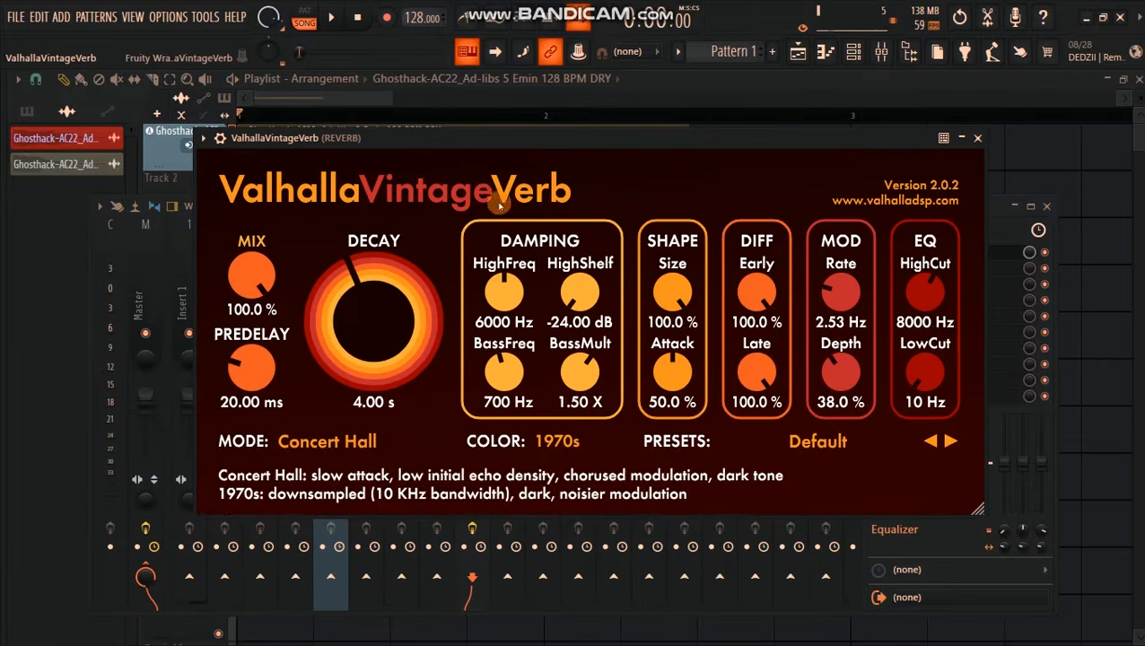
Step: Set ValhallaVintageVerb's decay to 0.53 s, mix to 77.2%, predelay to 1.04 ms, high cut to 6310 Hz and low cut to 120 Hz
drag(367, 313, 364, 349)
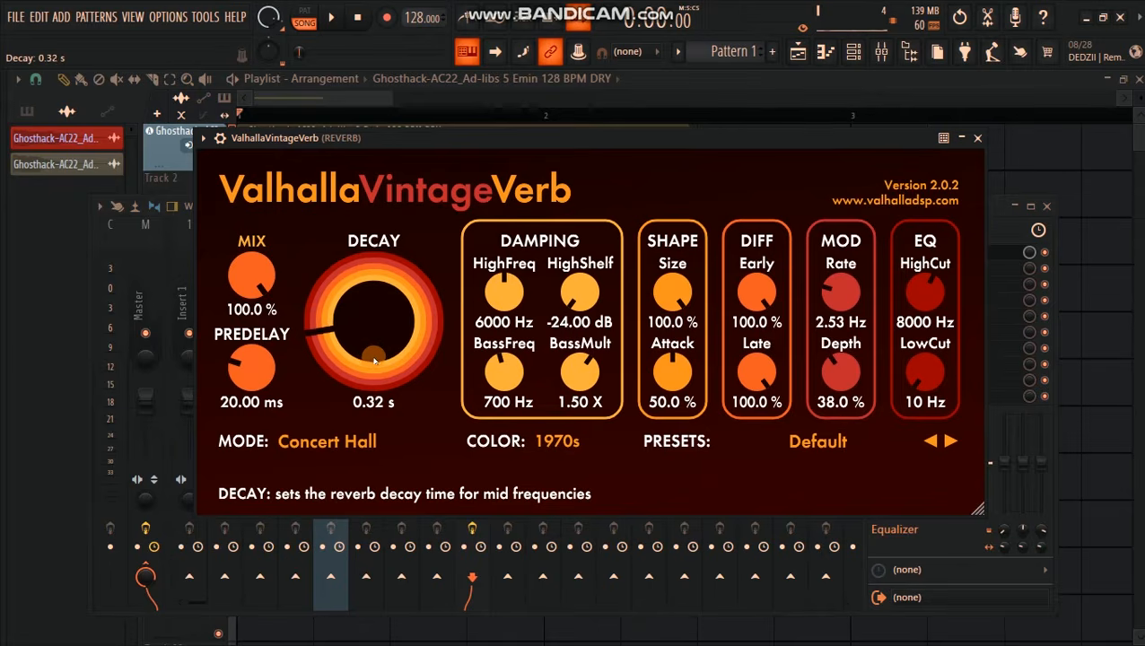
drag(254, 277, 253, 319)
drag(254, 369, 254, 408)
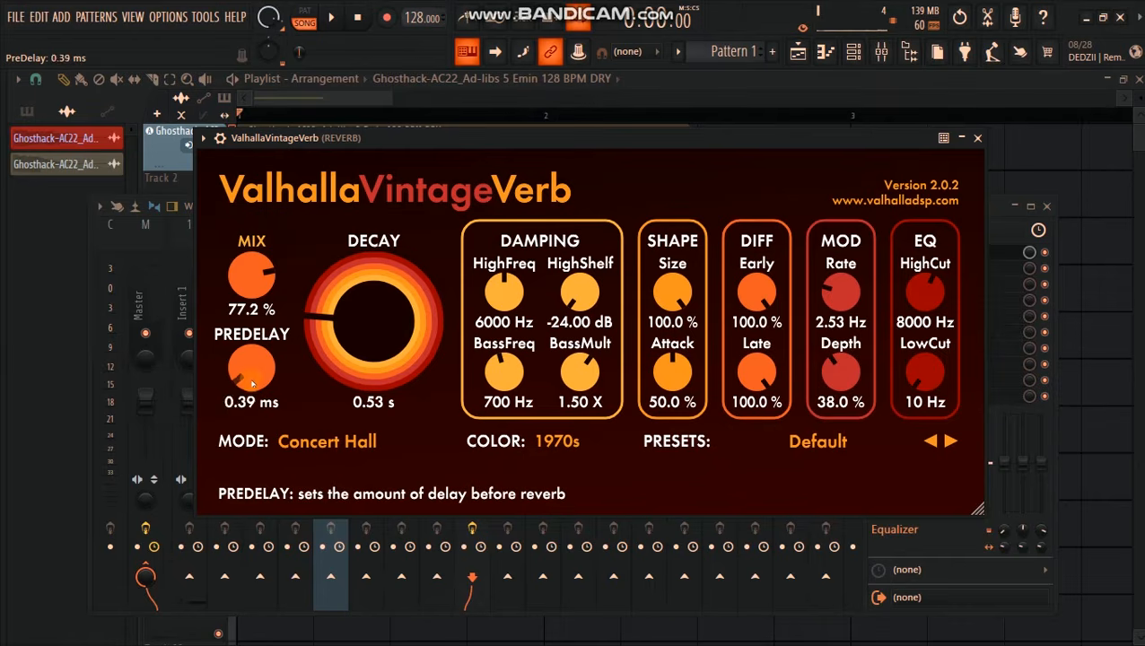
drag(925, 289, 923, 305)
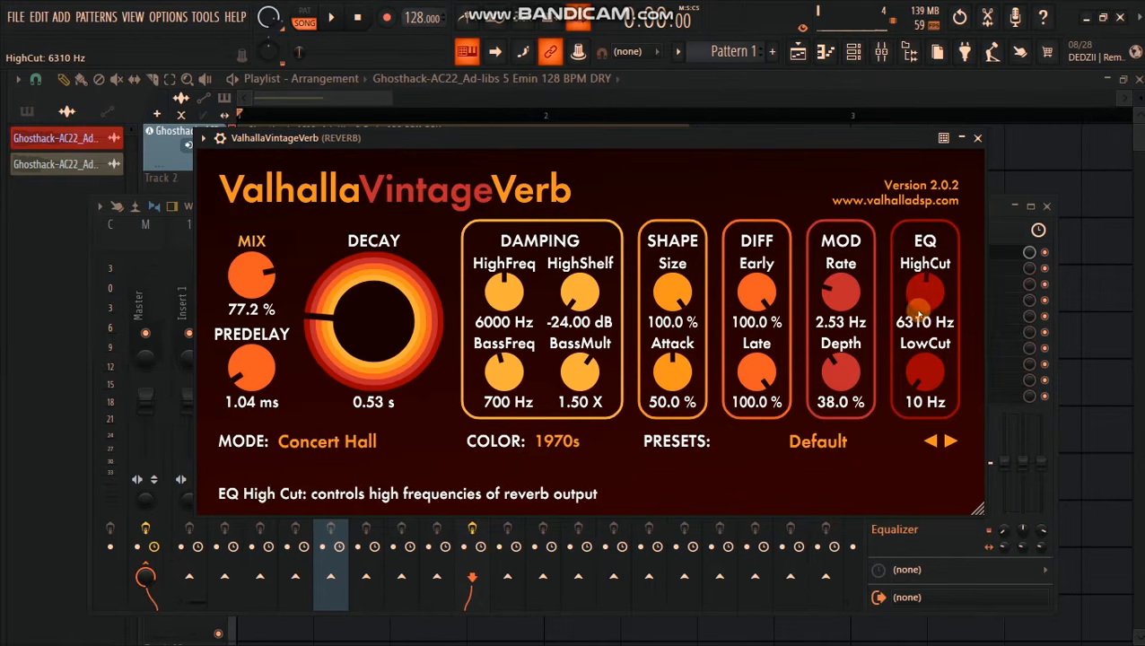
drag(917, 371, 920, 359)
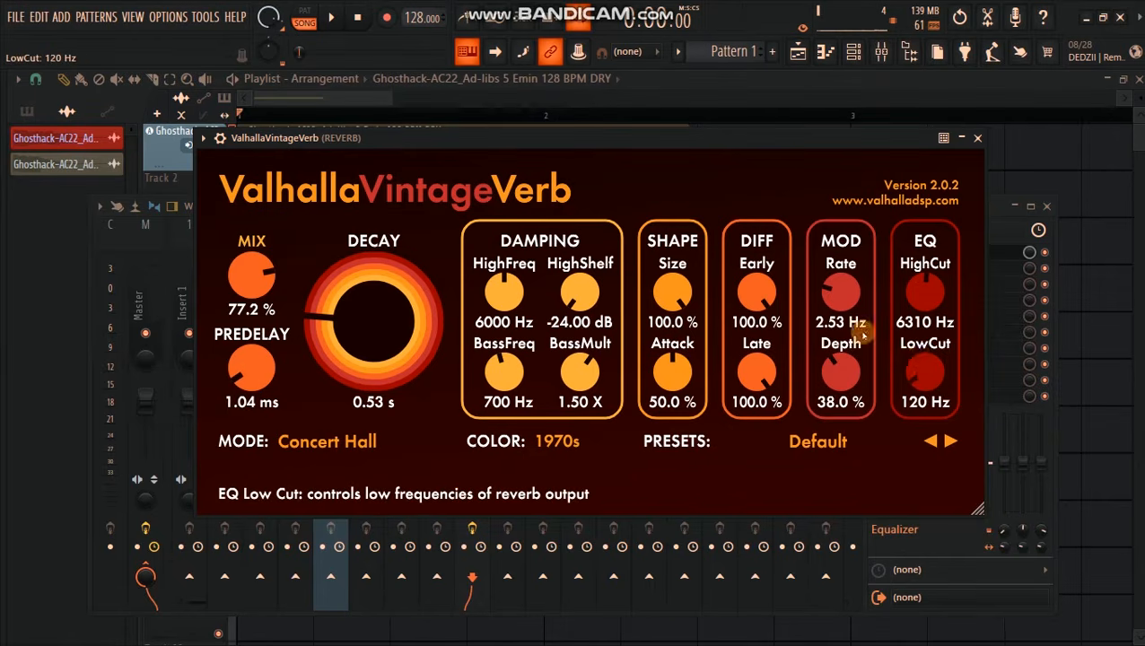
click(977, 138)
Step: Change the REVERB mixer track's color to red
click(330, 283)
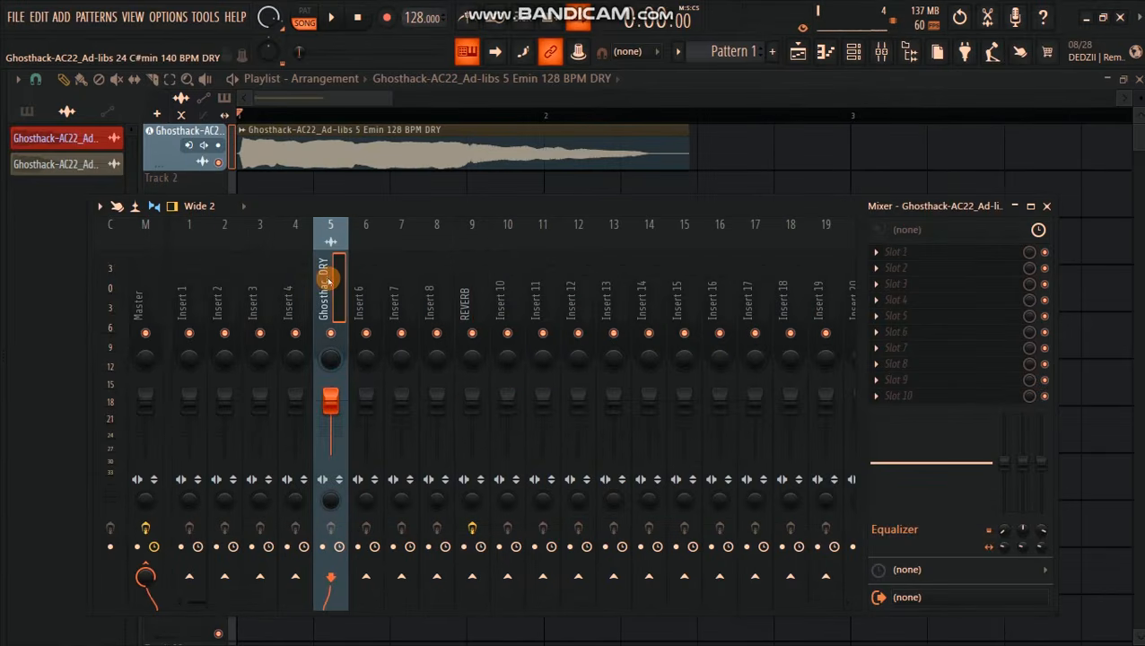
click(465, 304)
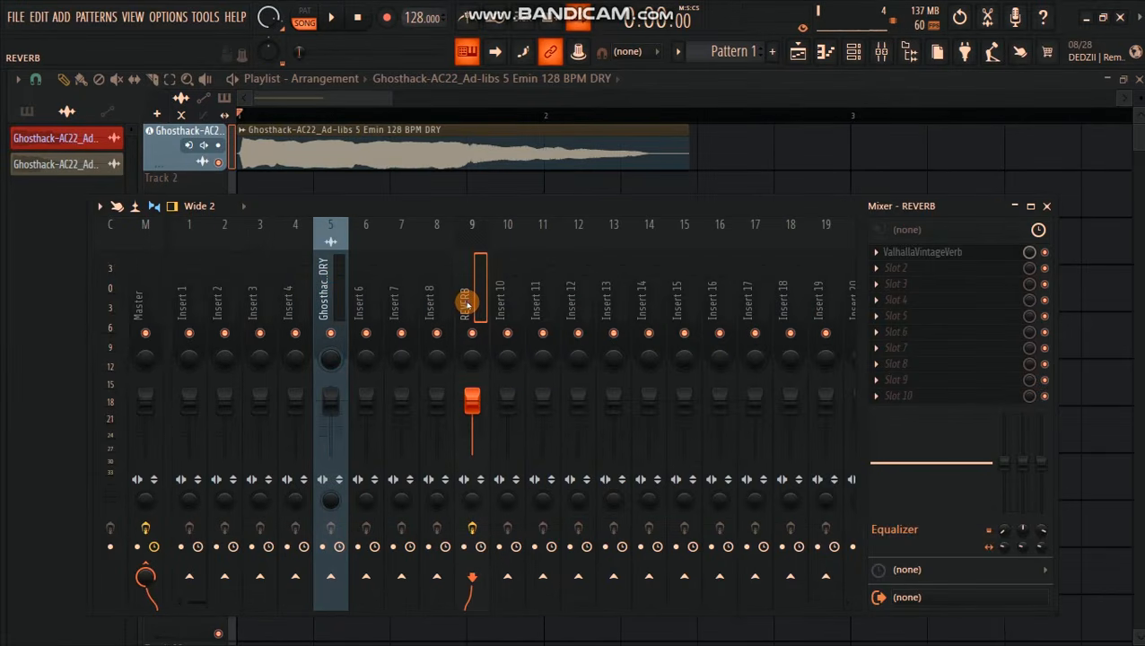
right_click(466, 302)
click(534, 176)
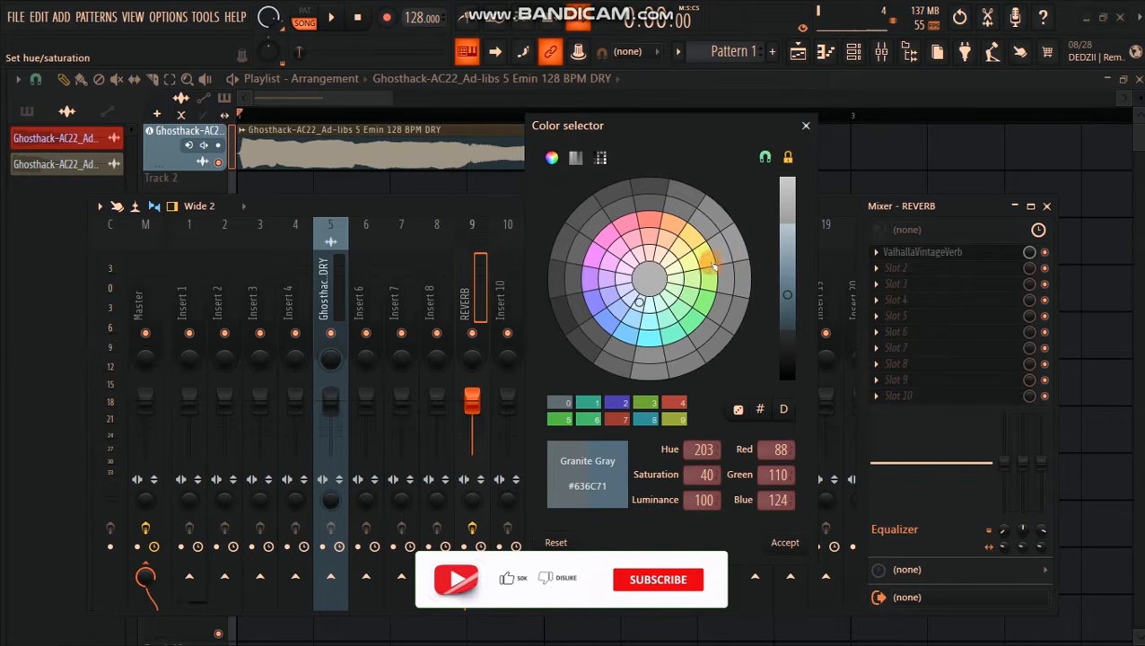
click(649, 220)
click(783, 544)
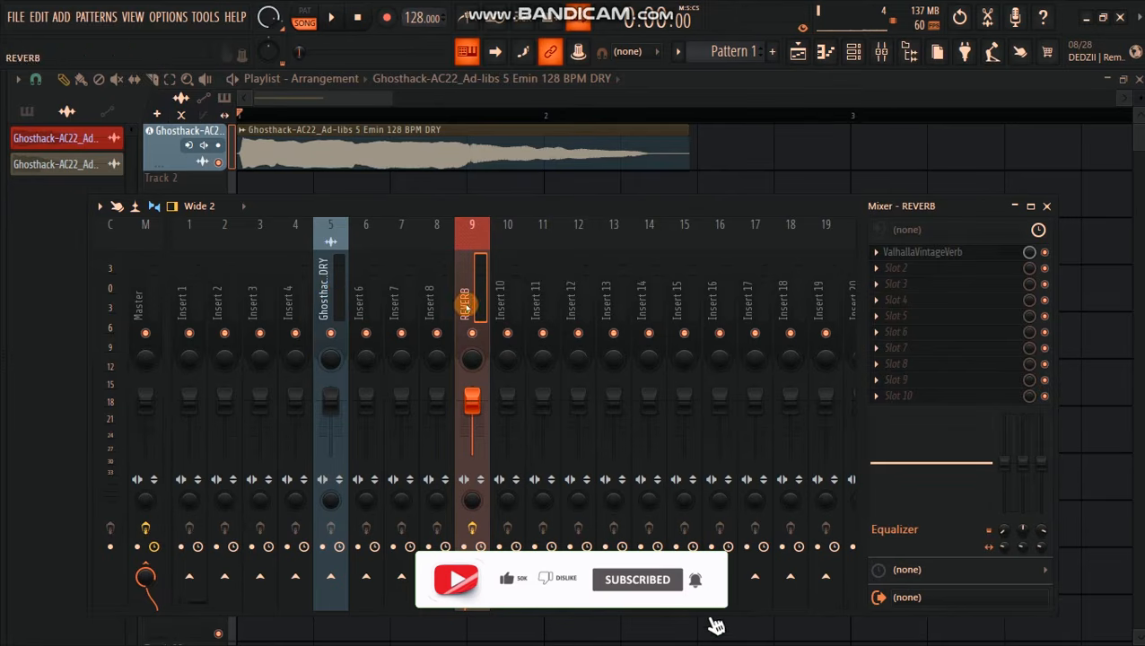
Step: Send the vocal's mixer track 5 to the REVERB track at 100% and play the clip through it
click(339, 286)
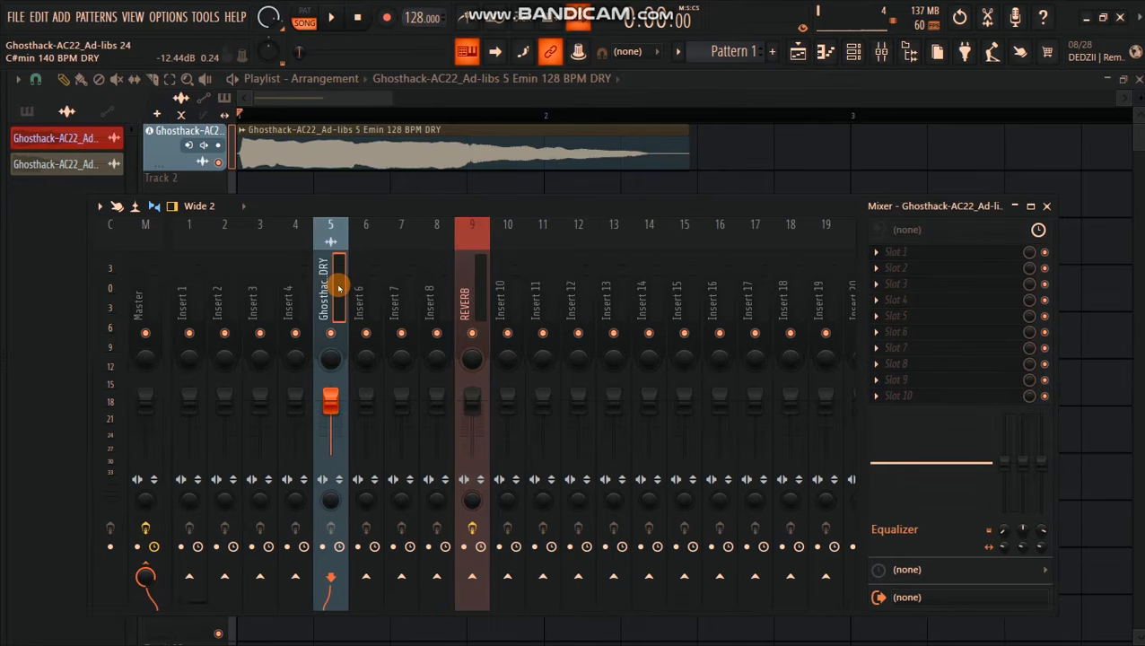
drag(404, 212, 416, 143)
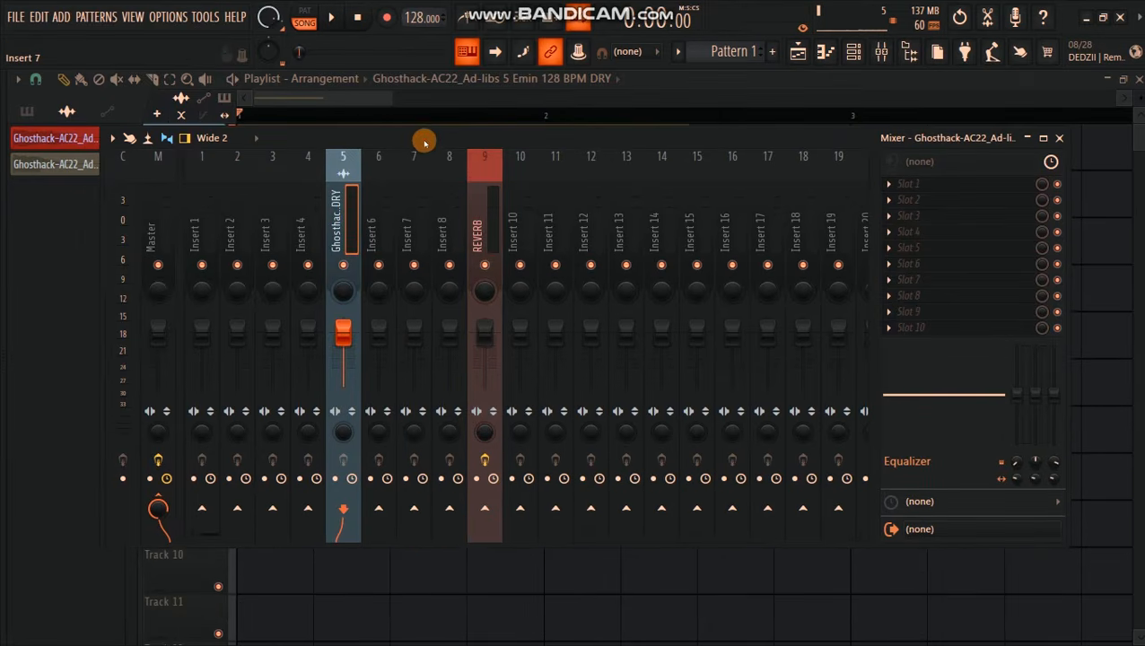
click(485, 510)
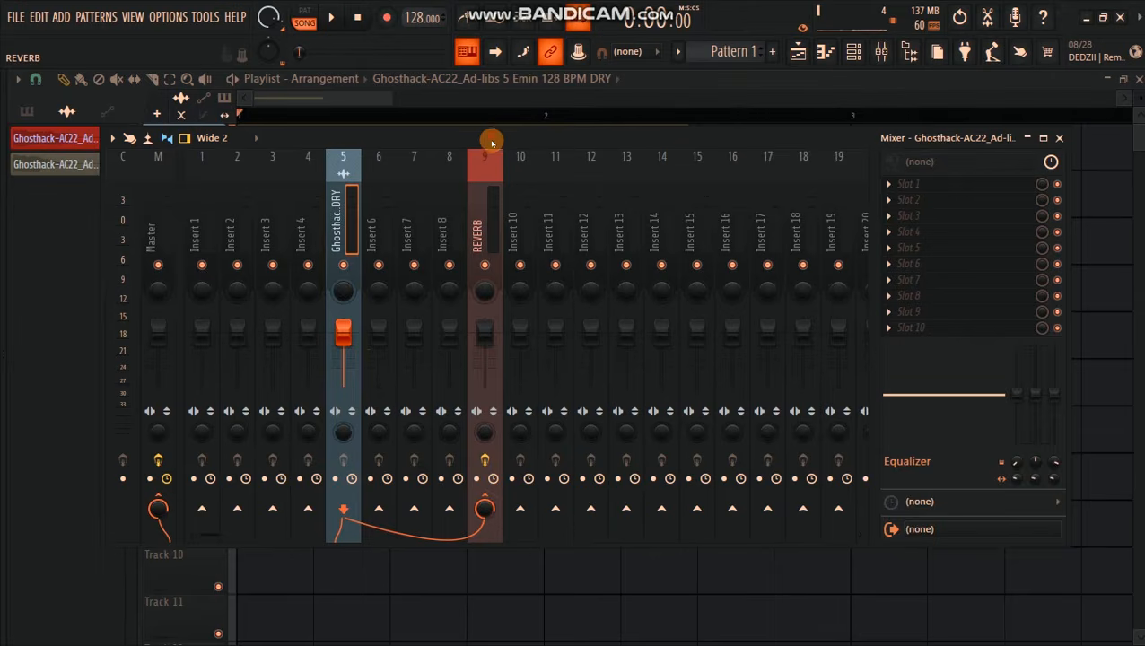
drag(492, 139, 489, 158)
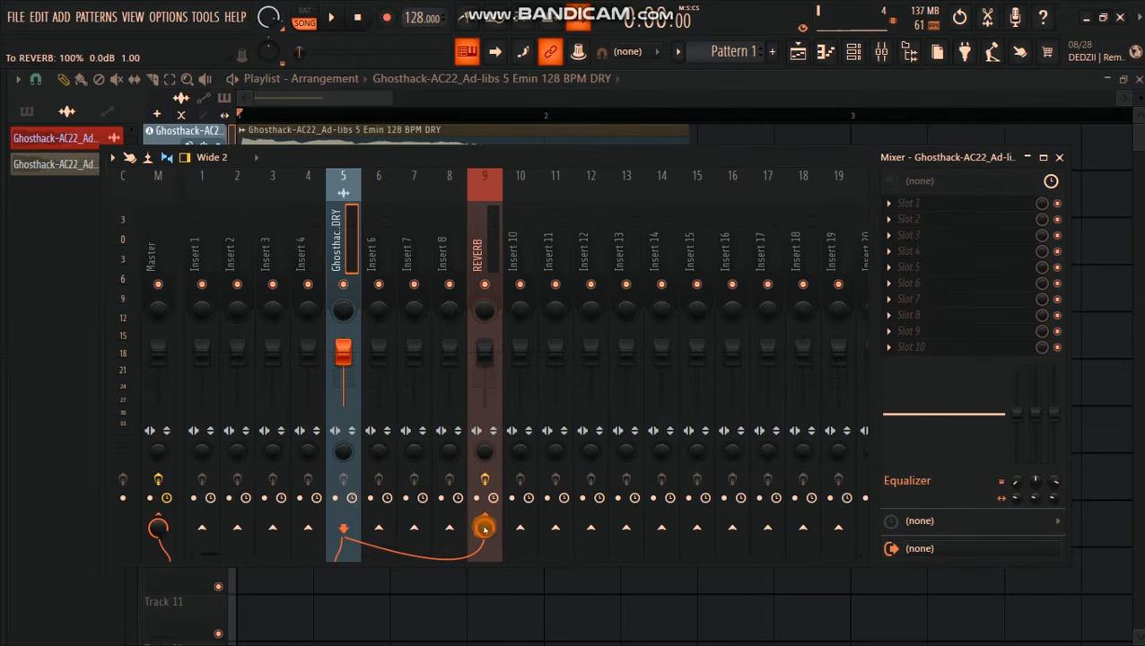
key(space)
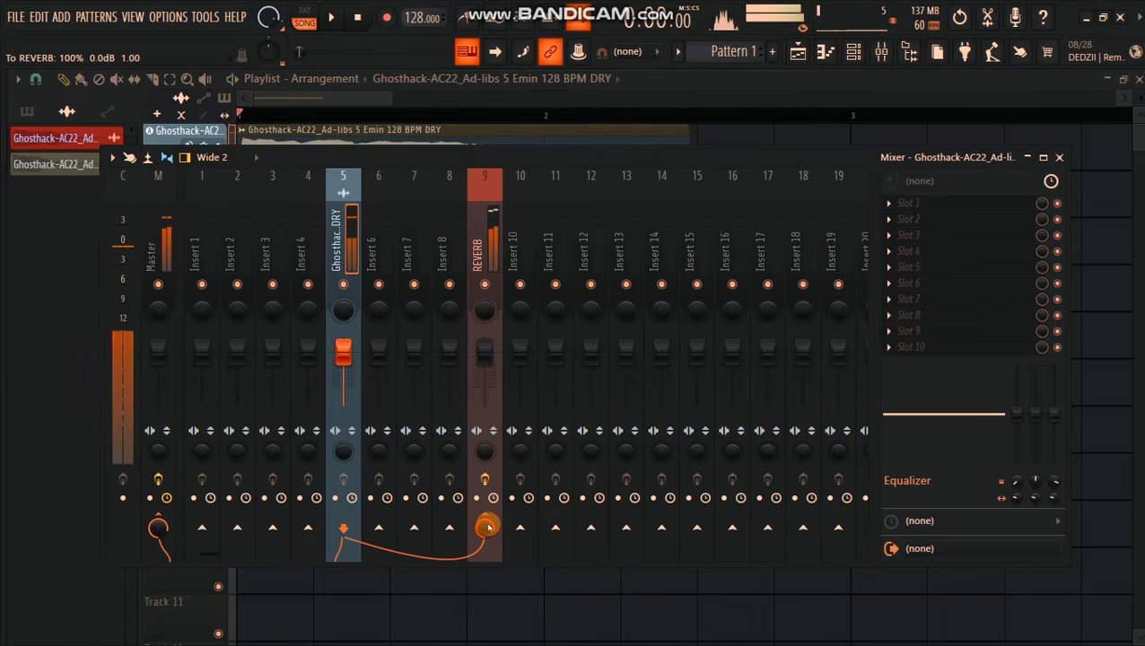
key(space)
Step: Replace ValhallaVintageVerb on the REVERB track with Fruity Reeverb 2
click(491, 250)
click(938, 205)
key(Escape)
right_click(894, 203)
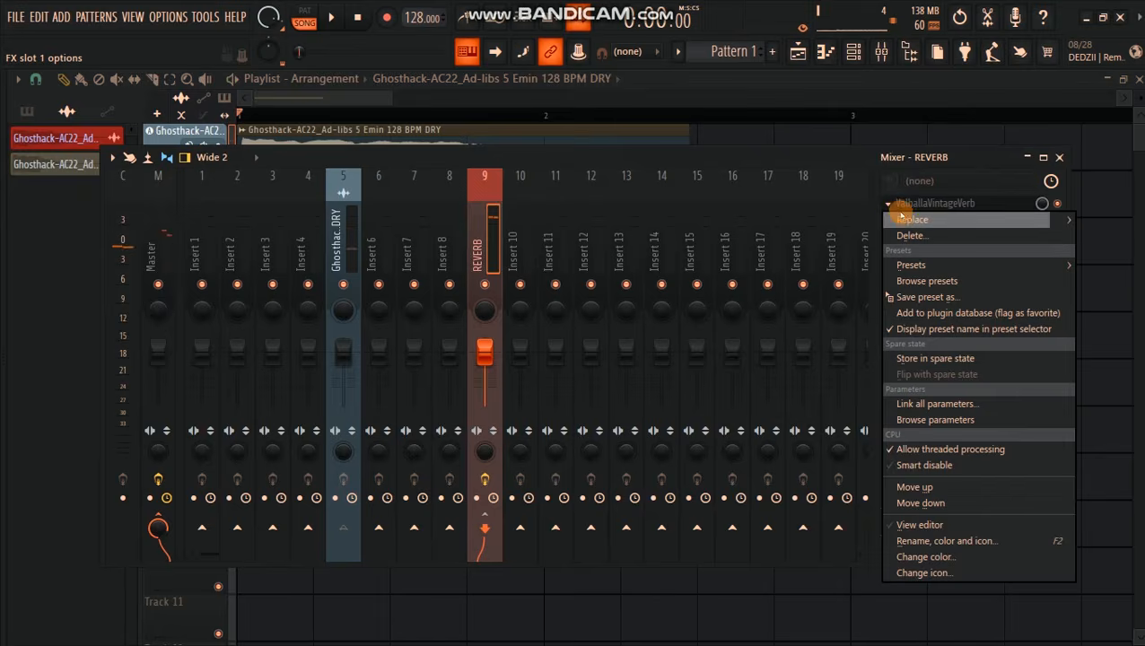
mouse_move(895, 216)
scroll(790, 485, down, 5)
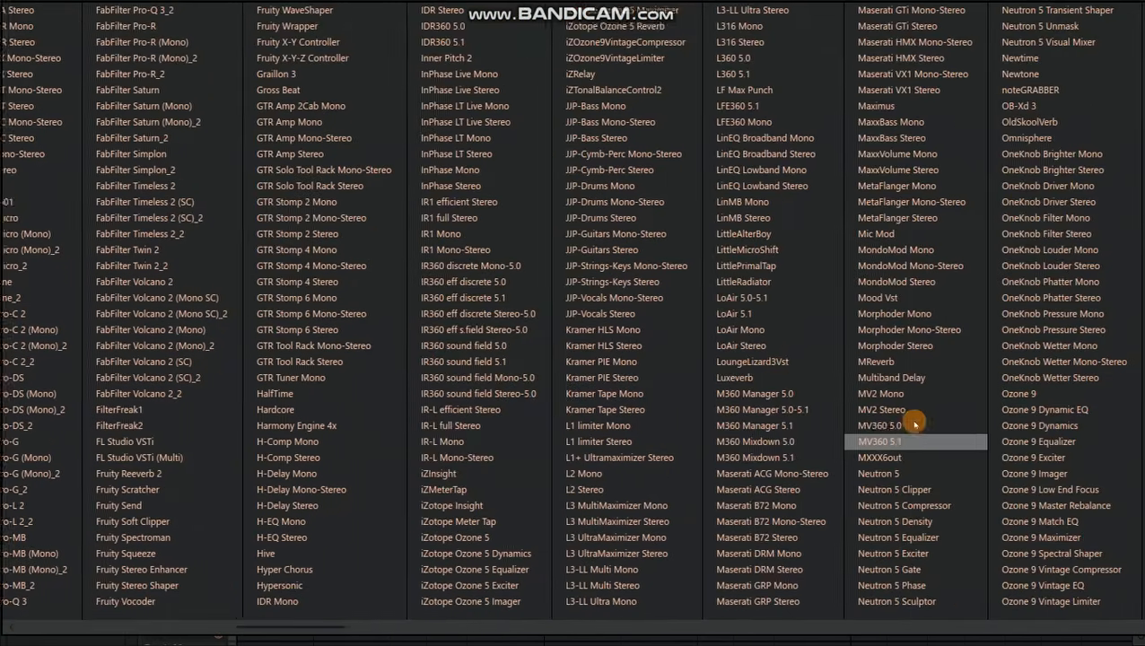
scroll(912, 425, down, 5)
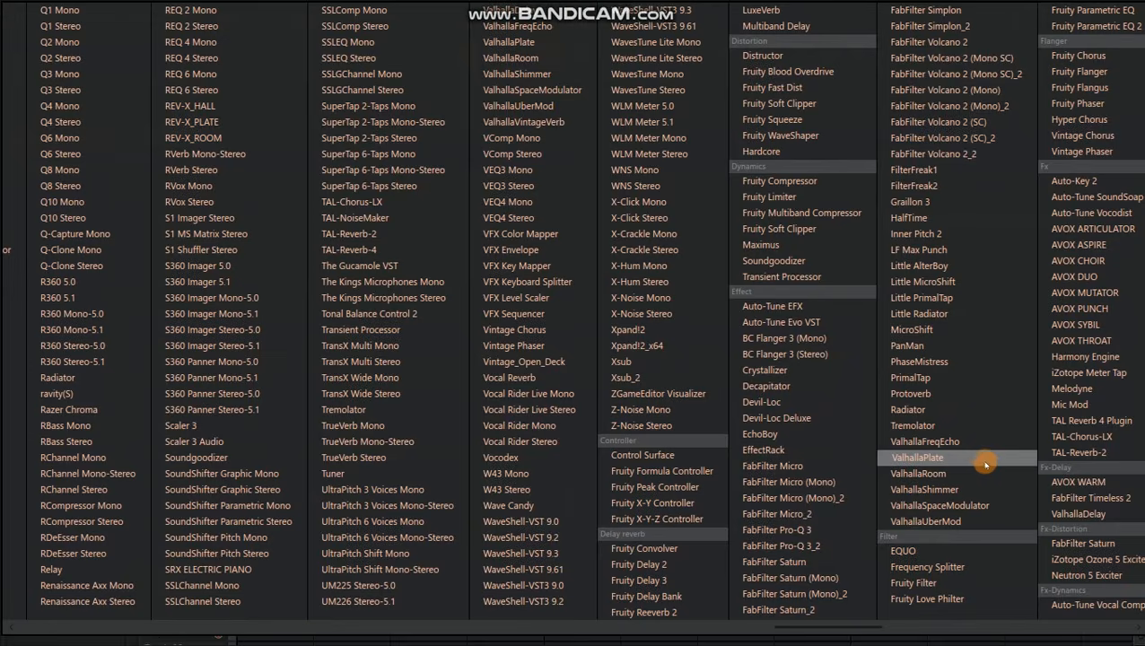
key(Escape)
drag(609, 278, 575, 307)
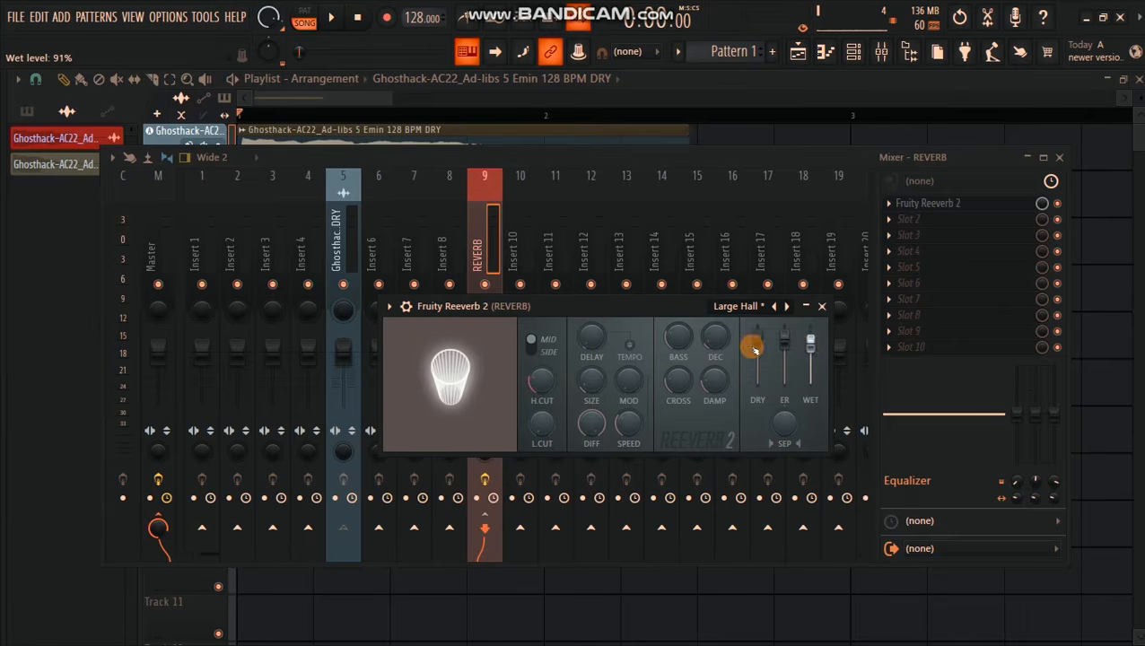
Step: Lower the wet level of Fruity Reeverb 2 and play the vocal to judge the effect
drag(810, 345, 811, 354)
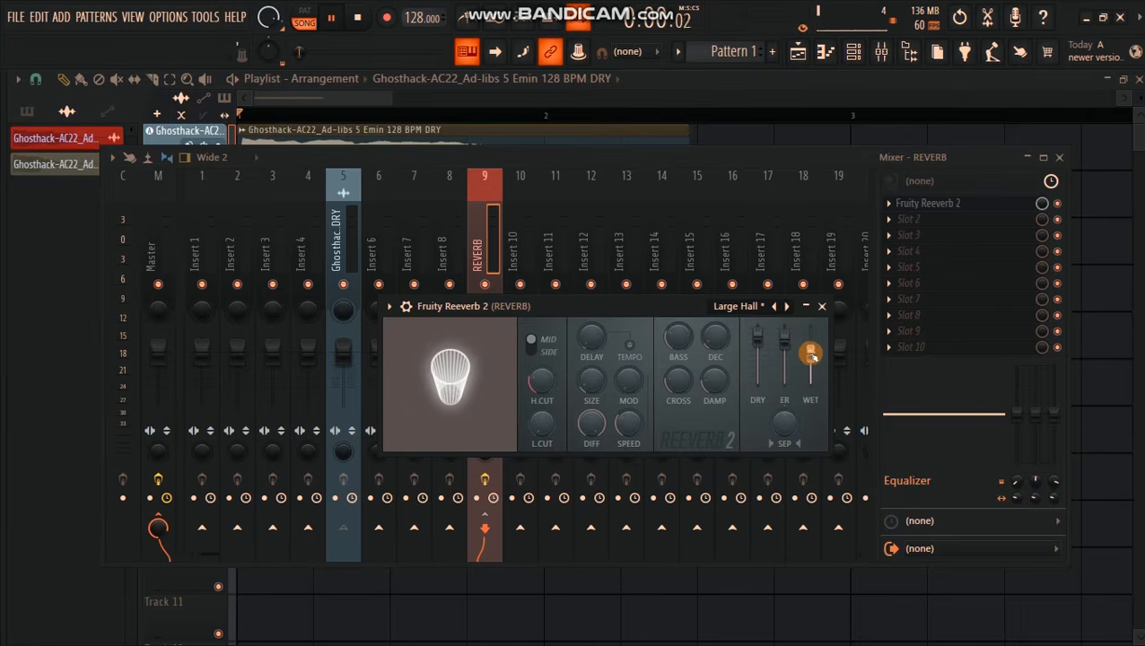
key(space)
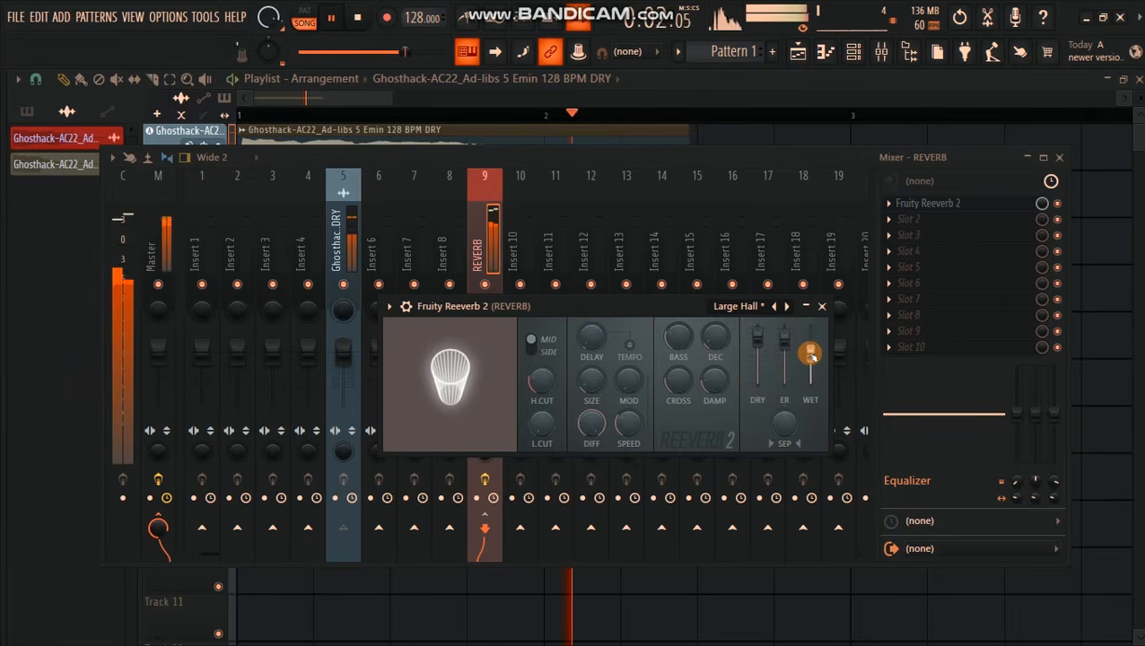
key(space)
Step: Raise Fruity Reeverb 2's wet level, close its window, and audition the vocal with the effect slot's mix level reduced
drag(812, 350, 813, 314)
click(822, 306)
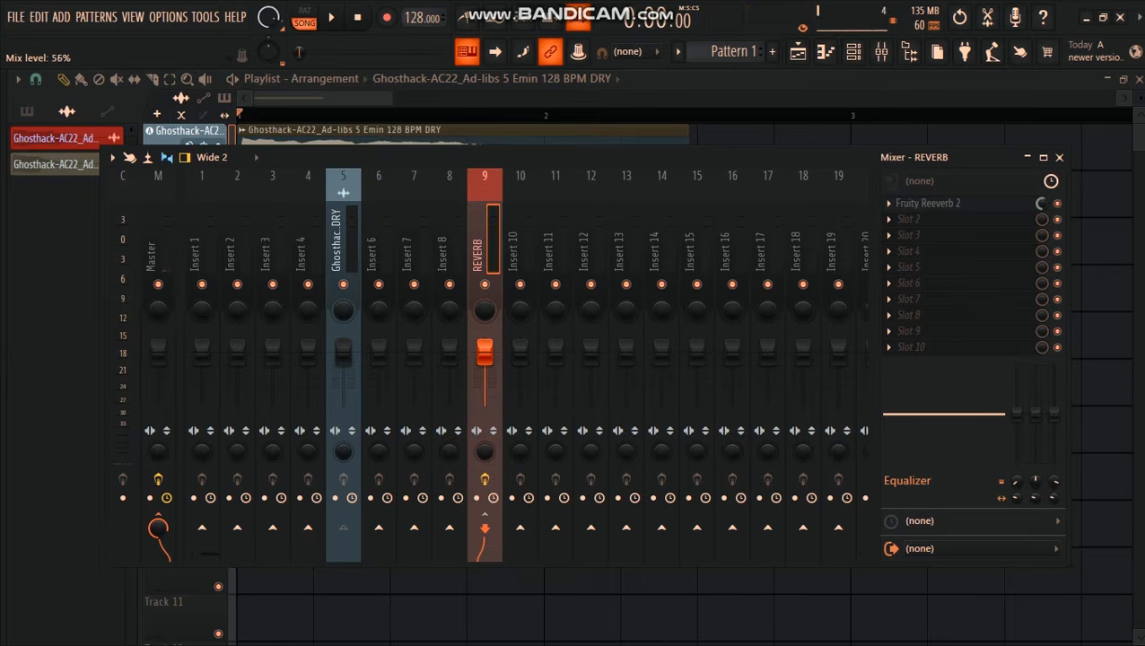
key(space)
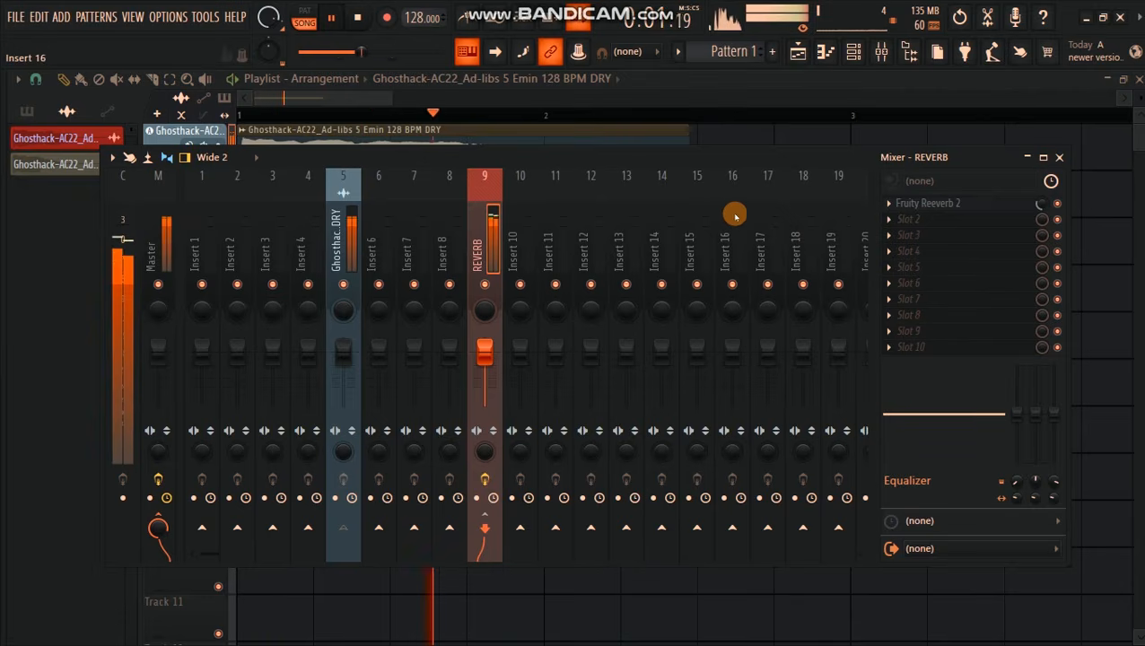
key(space)
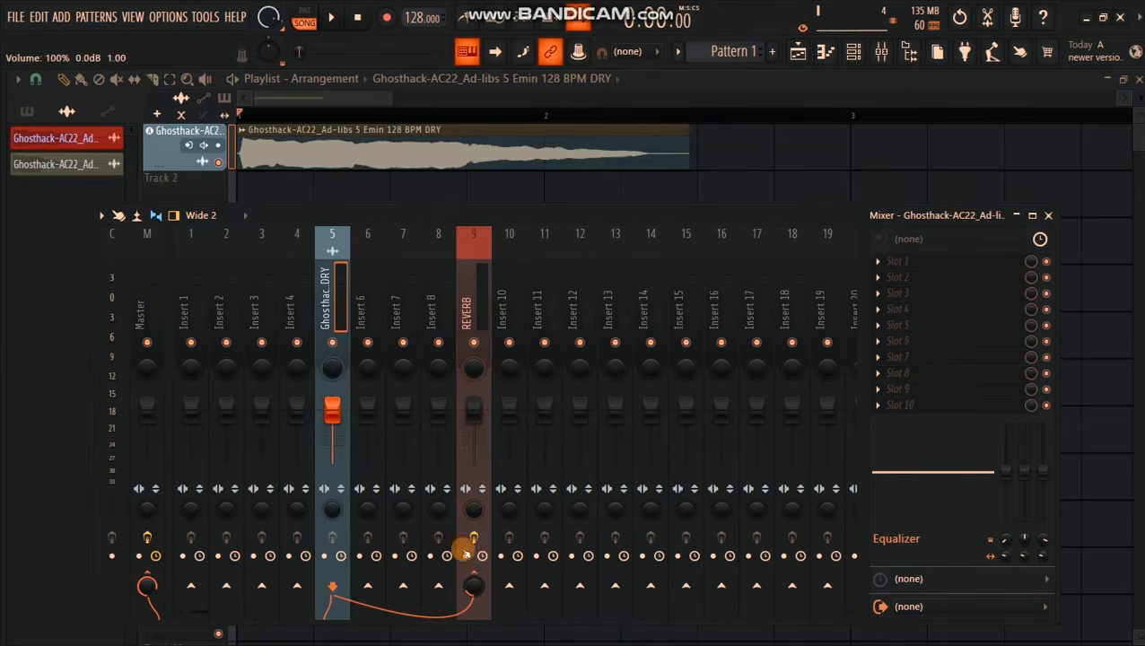
Step: Load Auto-Tune_81 into the first effect slot of the vocal's mixer track 5
drag(751, 219, 736, 211)
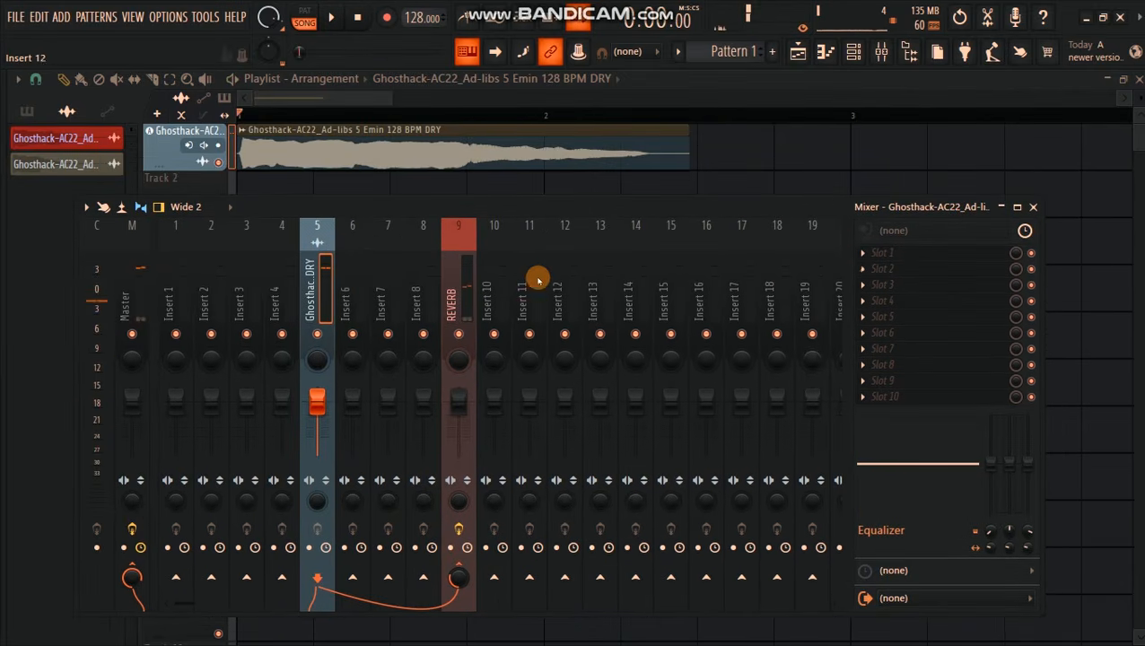
click(860, 258)
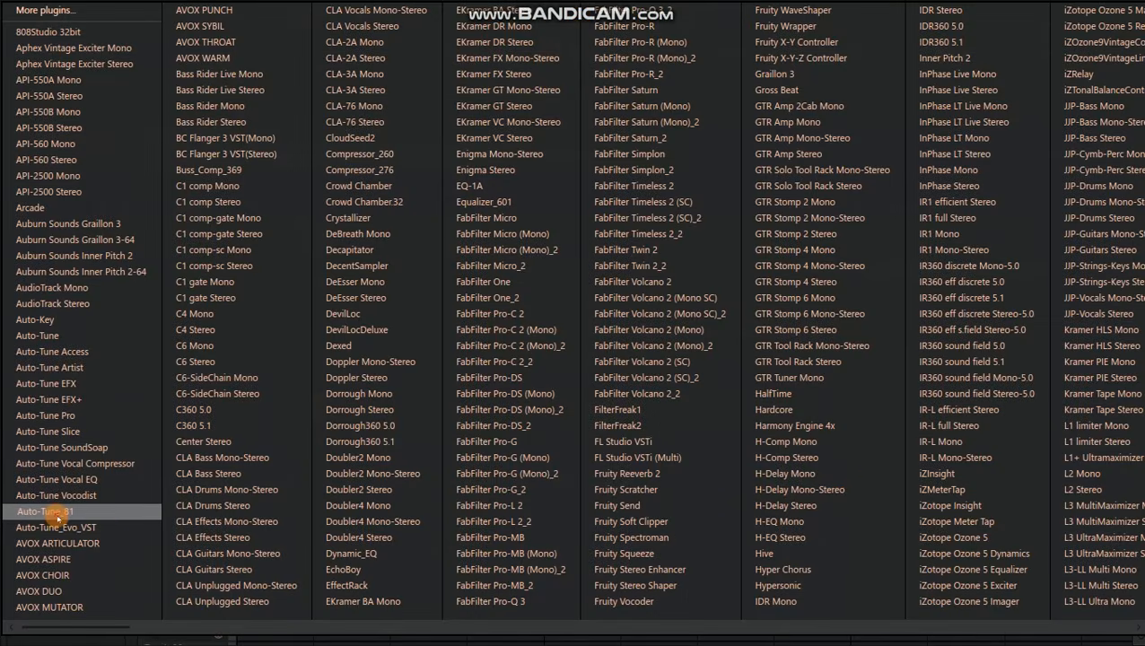
click(57, 517)
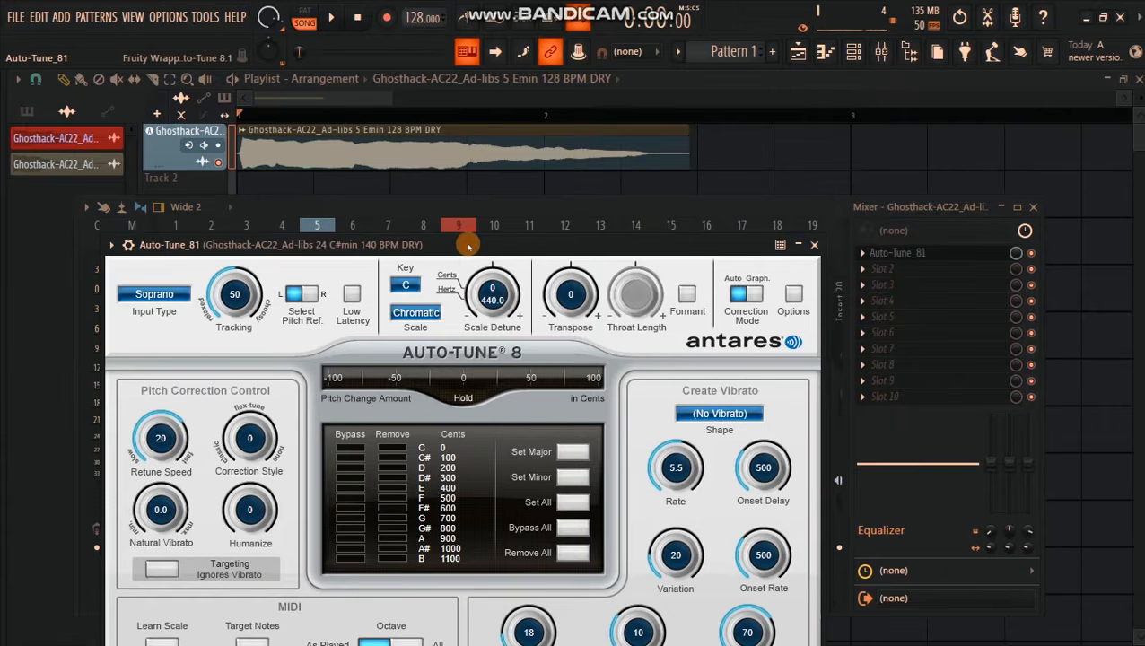
drag(468, 247, 548, 179)
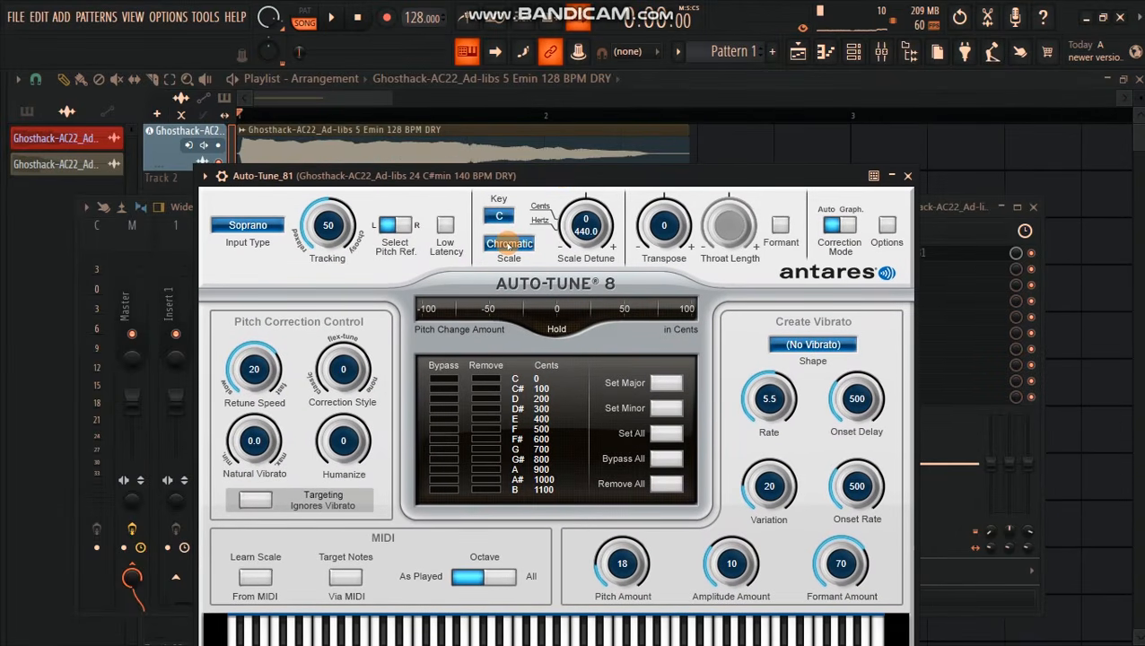
Step: Set Auto-Tune's scale to Minor and its key to E
click(508, 244)
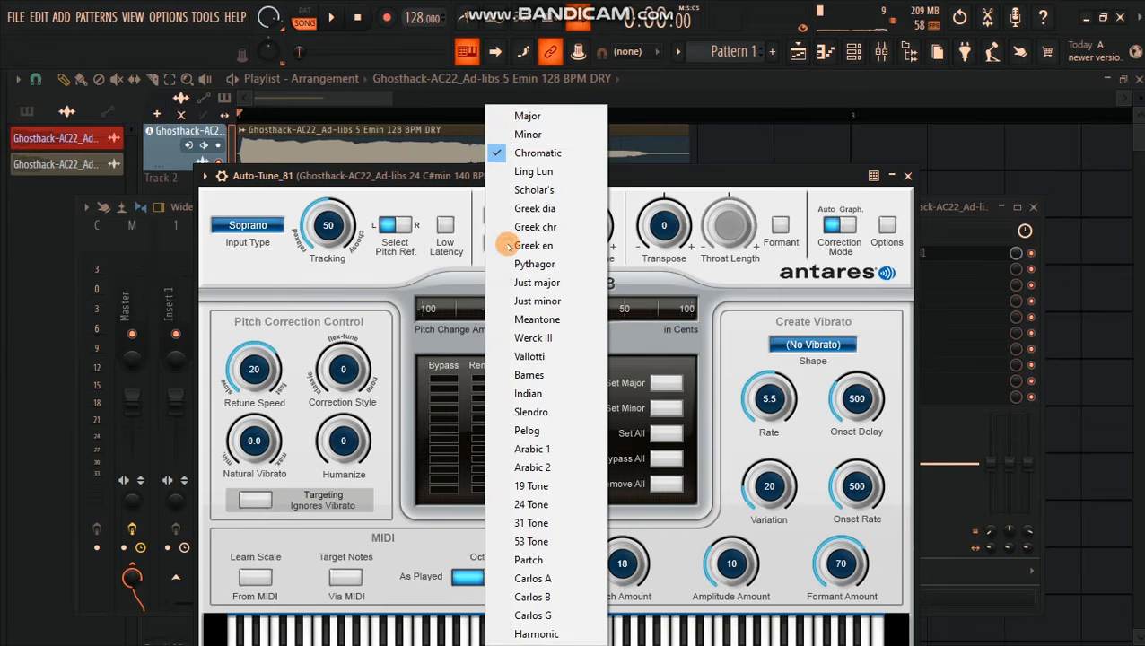
click(527, 134)
click(505, 221)
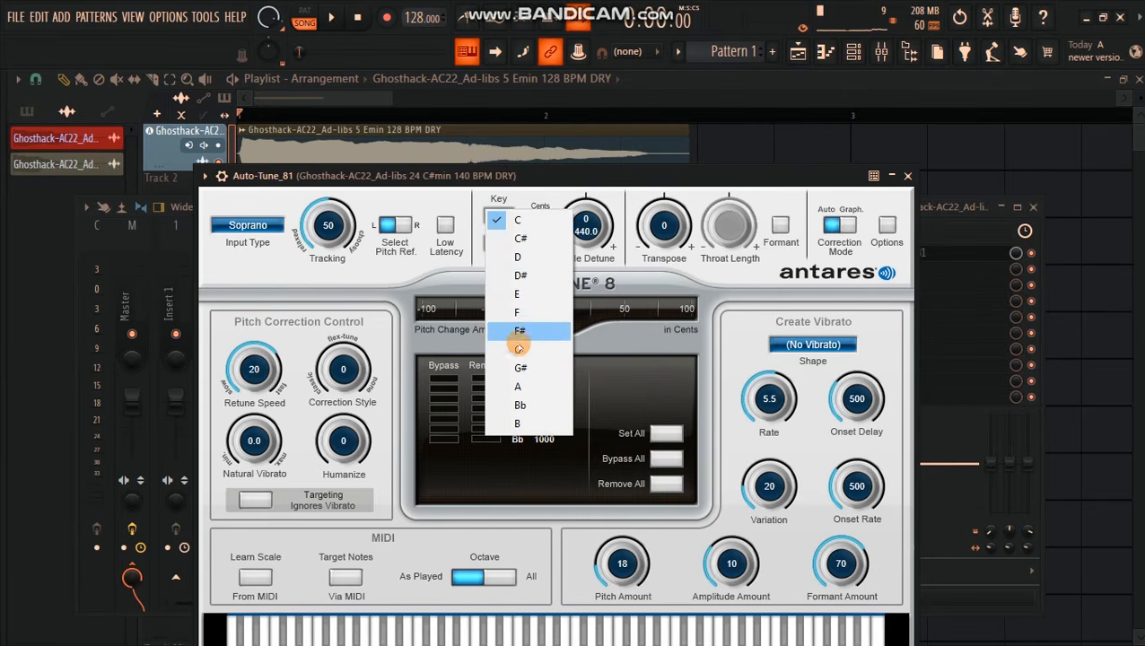
click(520, 296)
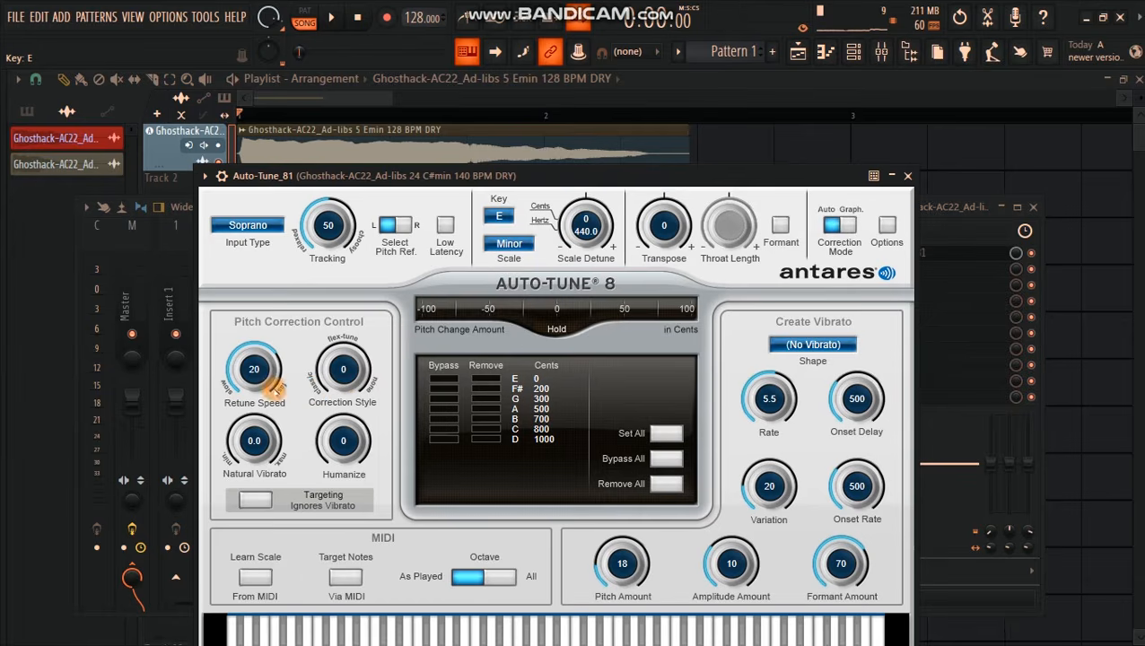
Step: Sweep Auto-Tune's Retune Speed, leave it at 0, and close the mixer window
drag(483, 168, 528, 103)
drag(298, 302, 298, 334)
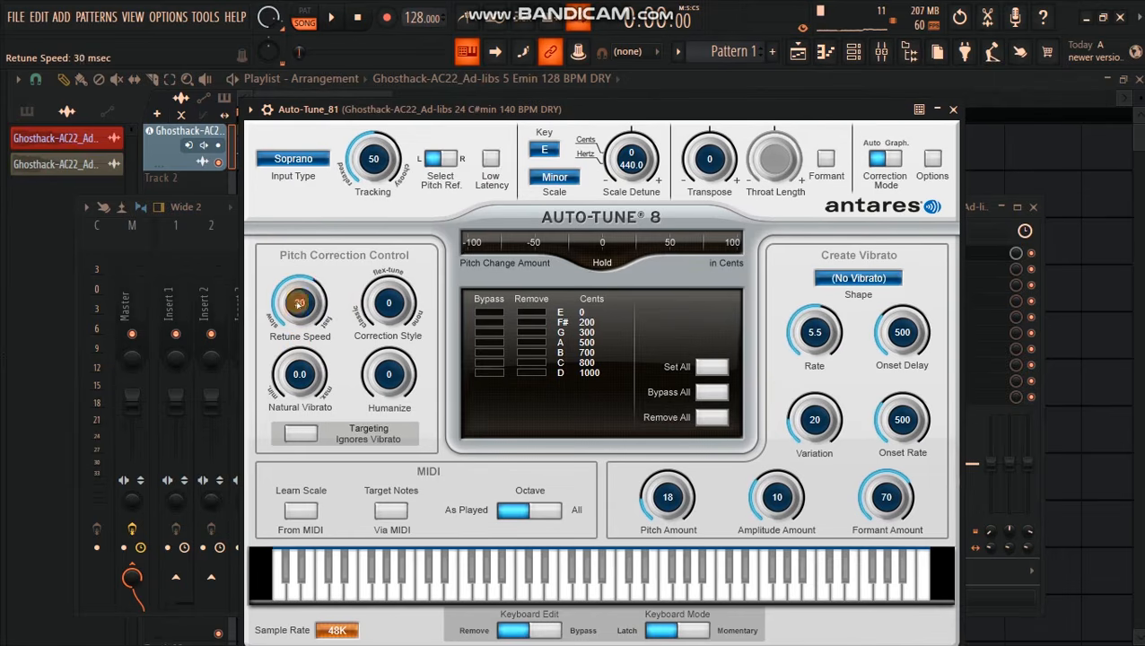
drag(299, 304, 299, 243)
drag(305, 345, 304, 273)
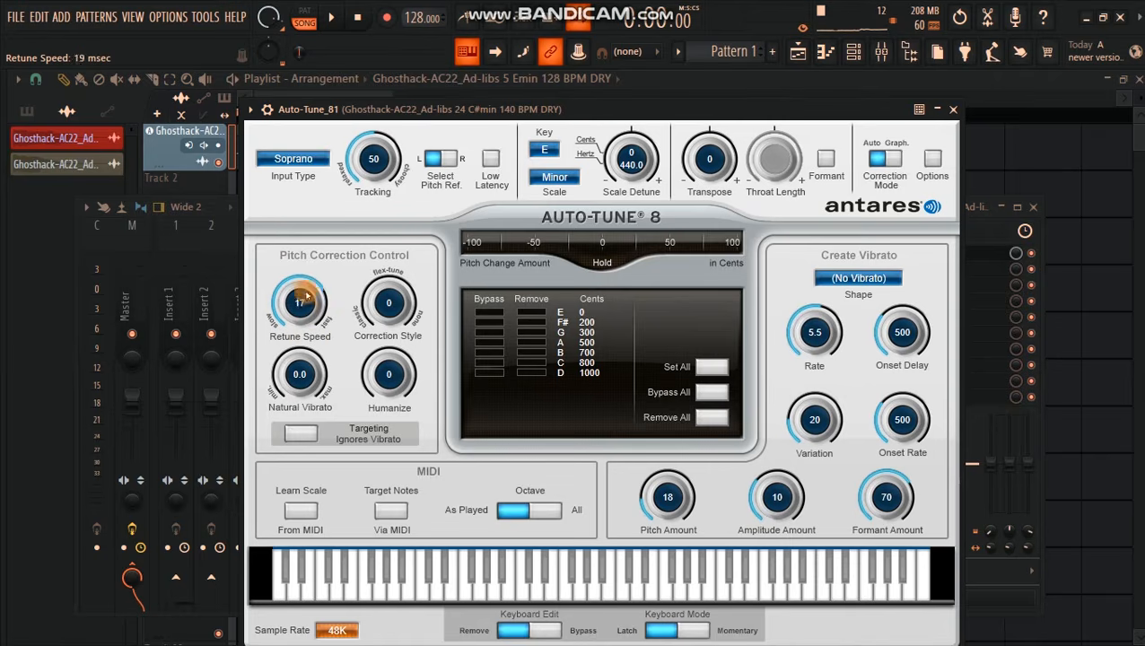
drag(531, 101, 533, 90)
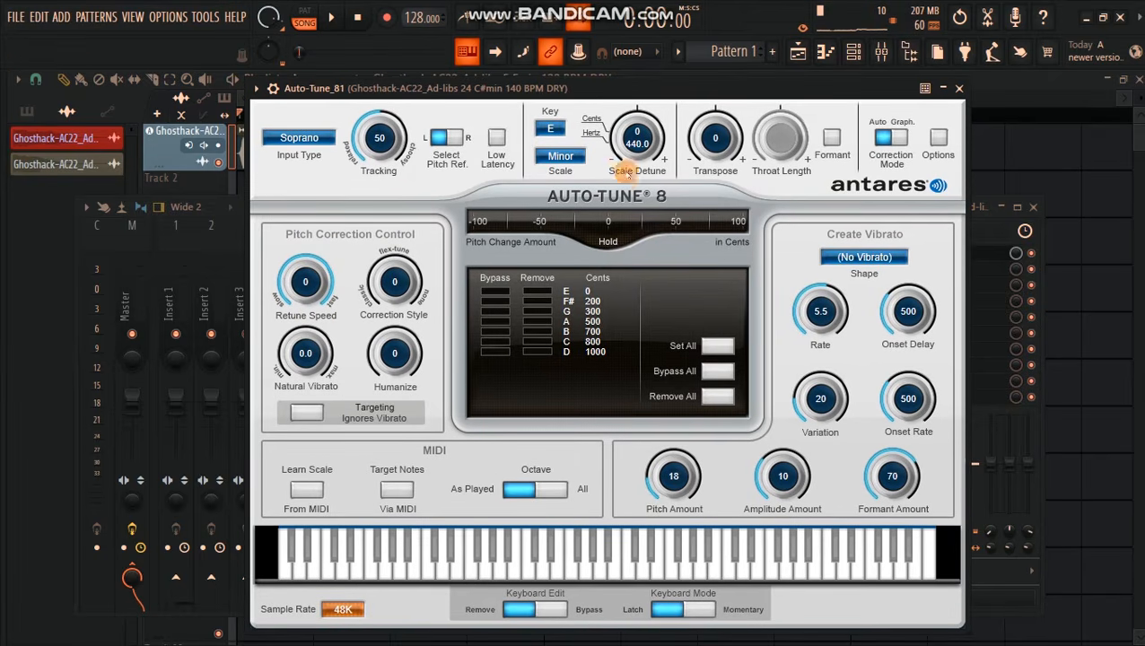
drag(593, 88, 571, 224)
click(1034, 209)
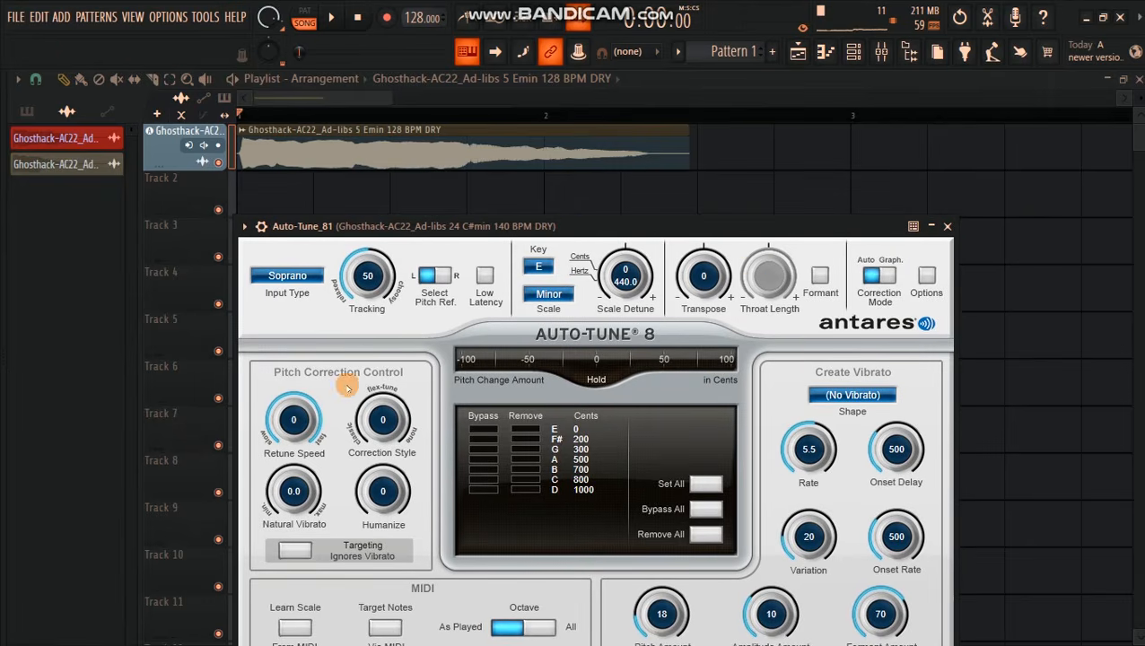
Step: Set the Retune Speed to 400, play the vocal, and bring it down to 0 during playback to compare
drag(296, 422, 292, 549)
drag(293, 419, 289, 491)
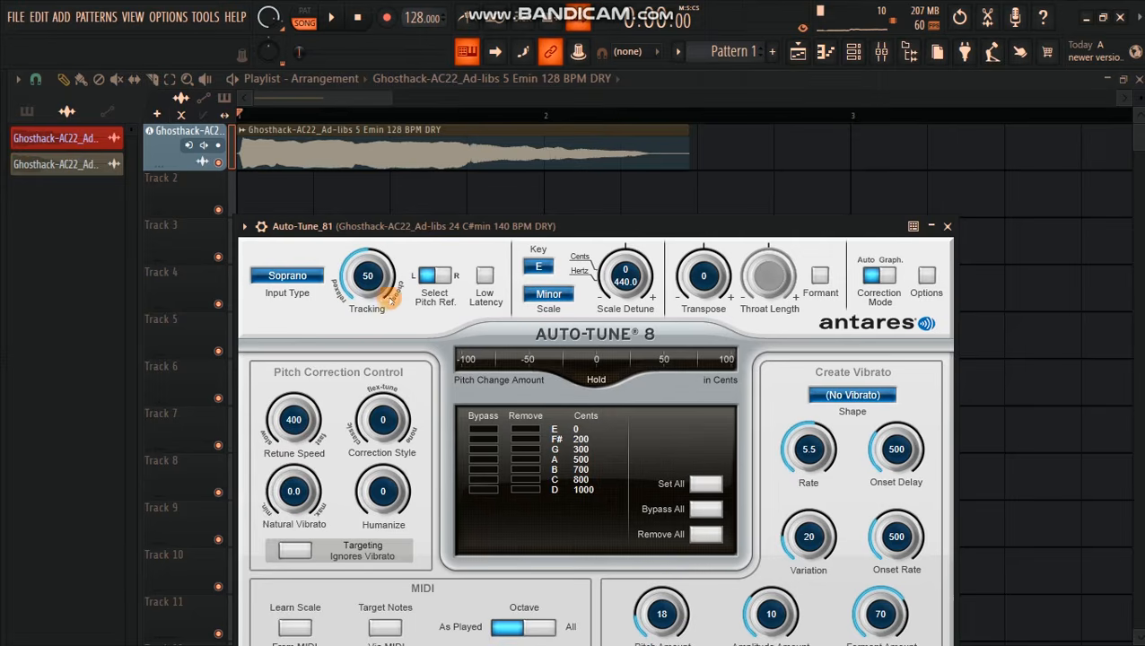
key(space)
drag(294, 418, 319, 259)
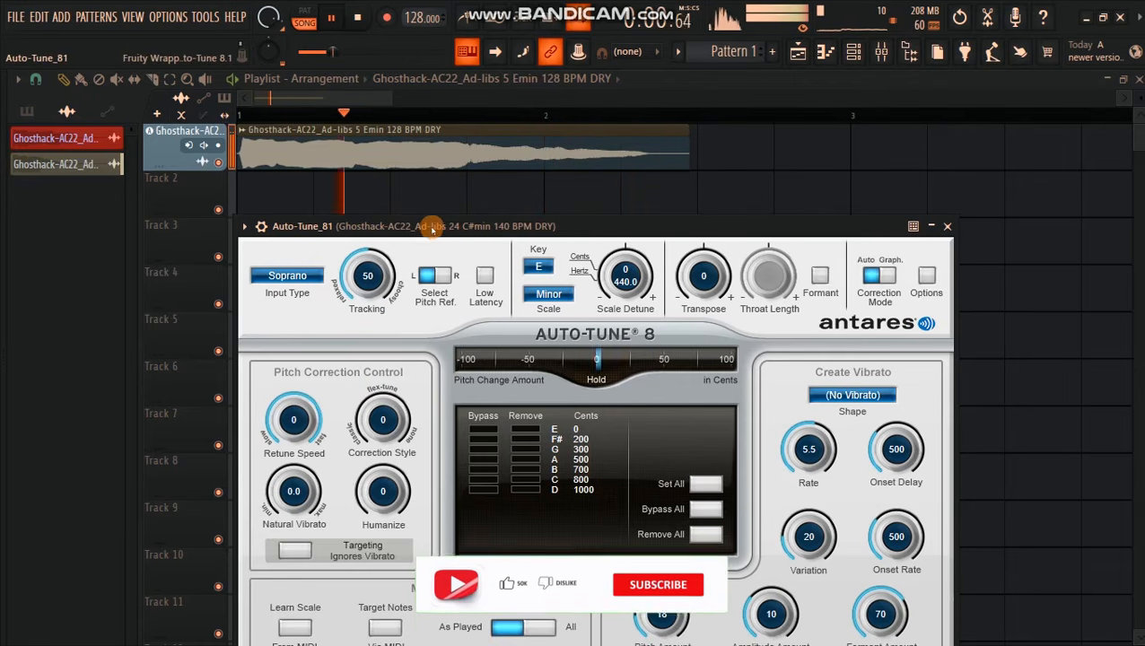
drag(430, 230, 437, 196)
key(space)
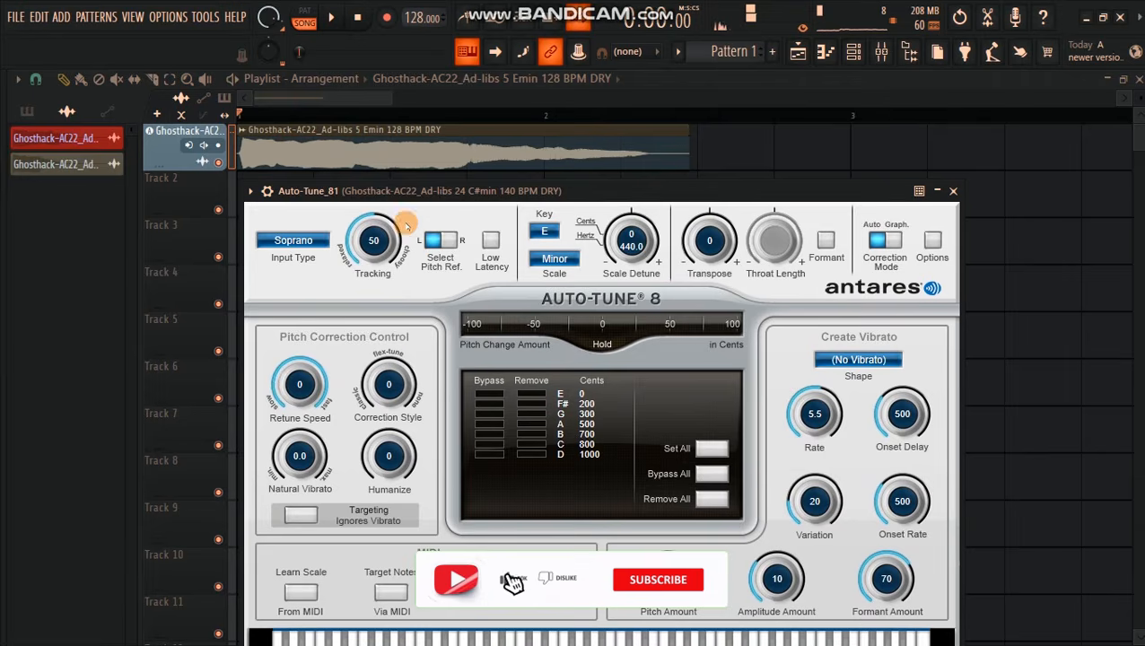
Step: Set the Retune Speed to 8 and audition the vocal
mouse_move(298, 384)
mouse_down()
mouse_move(296, 413)
mouse_move(289, 388)
mouse_move(293, 422)
mouse_move(298, 381)
mouse_up()
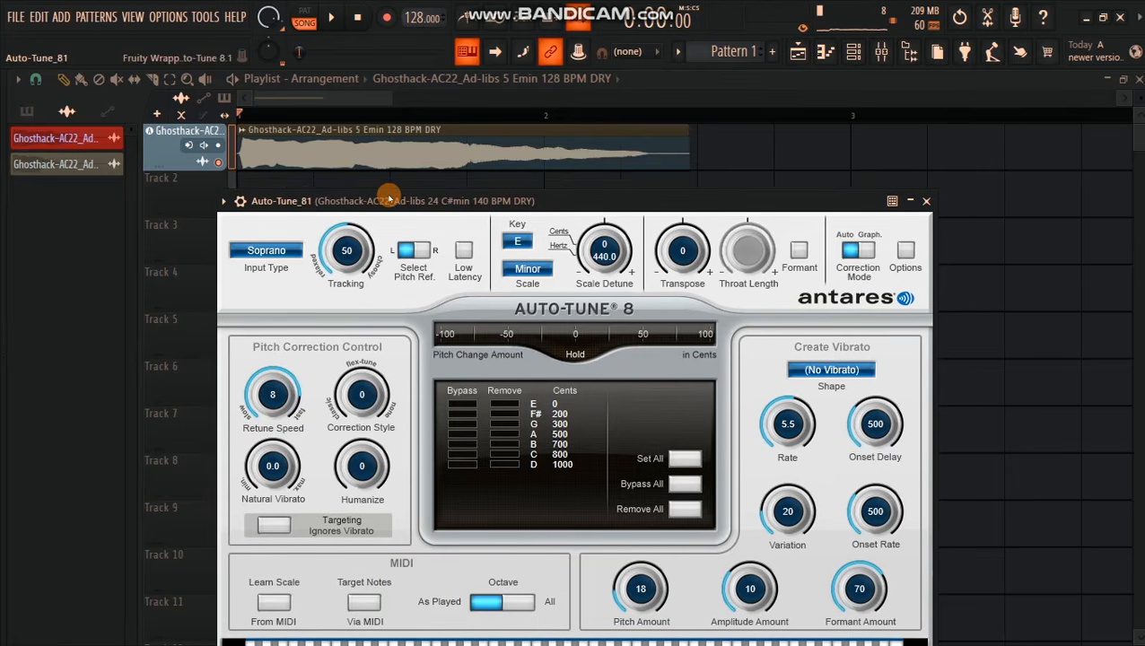
drag(415, 188, 389, 197)
key(space)
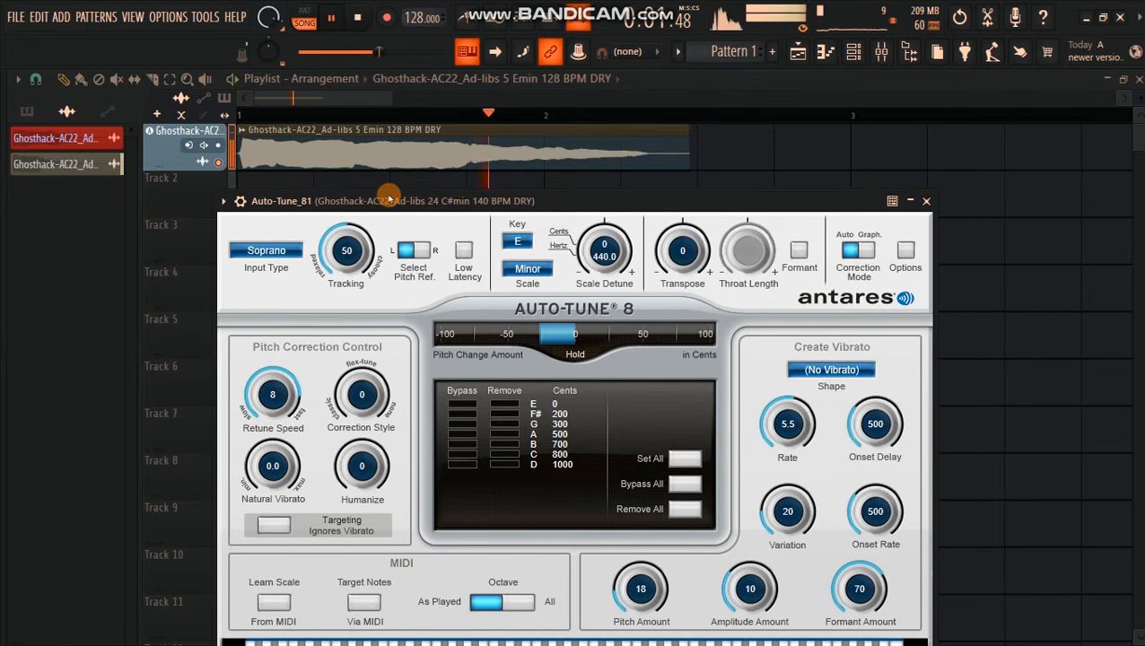
key(space)
Step: Set Auto-Tune's Humanize to 66 and play the vocal to check it
drag(389, 198, 430, 142)
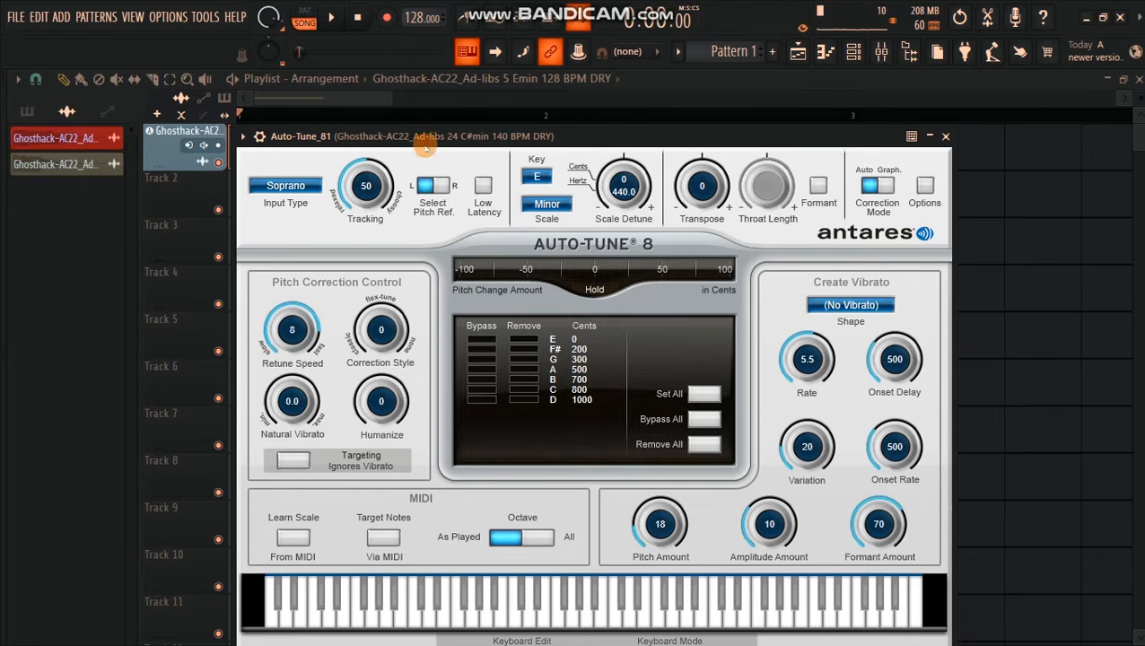
drag(382, 406, 382, 392)
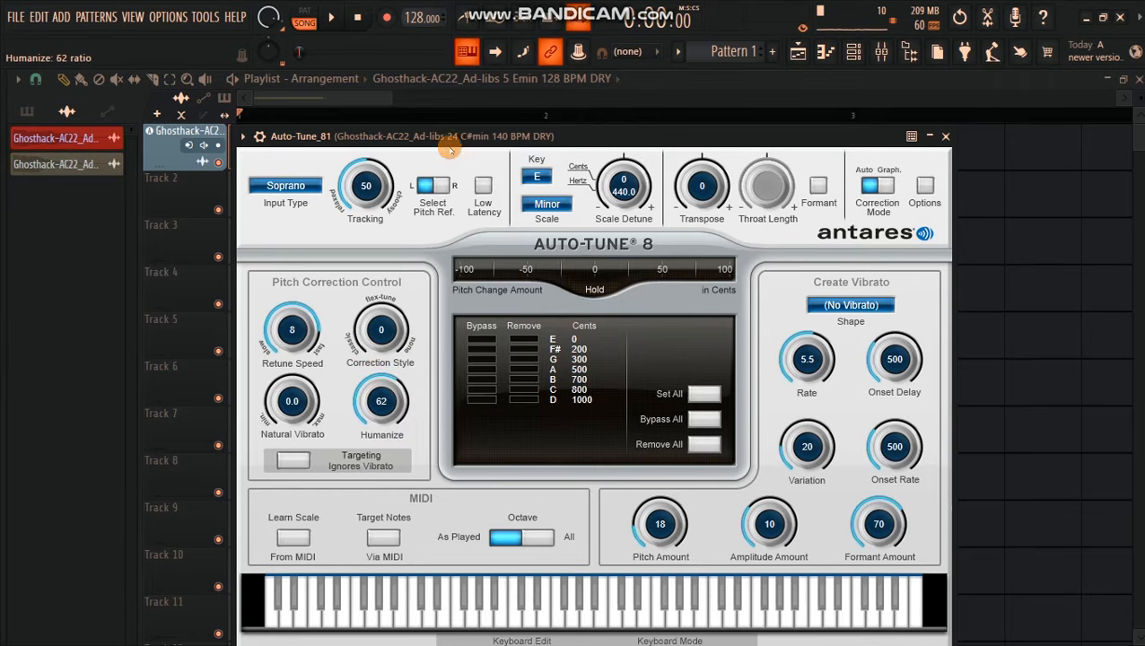
drag(462, 138, 463, 102)
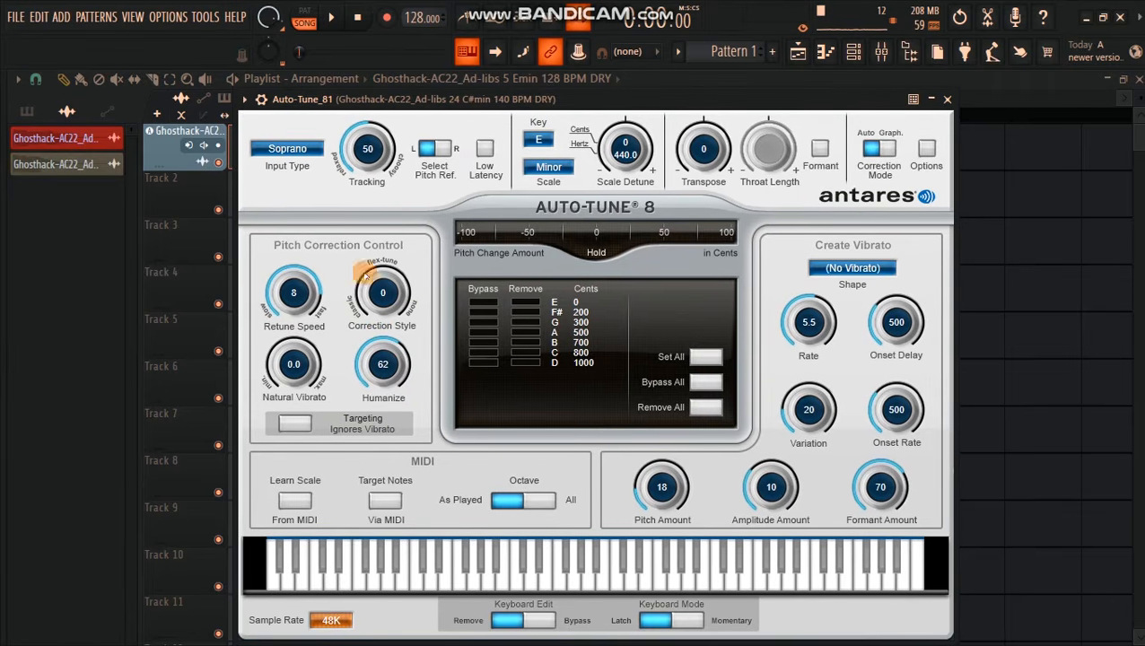
drag(372, 368, 384, 396)
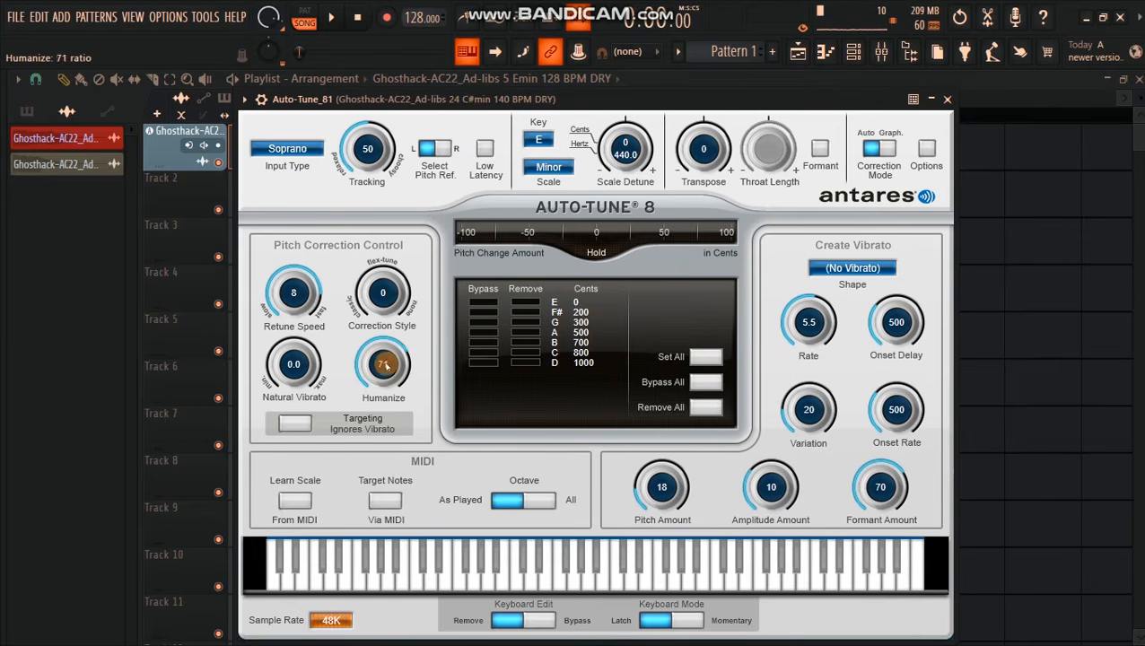
drag(449, 99, 434, 214)
key(space)
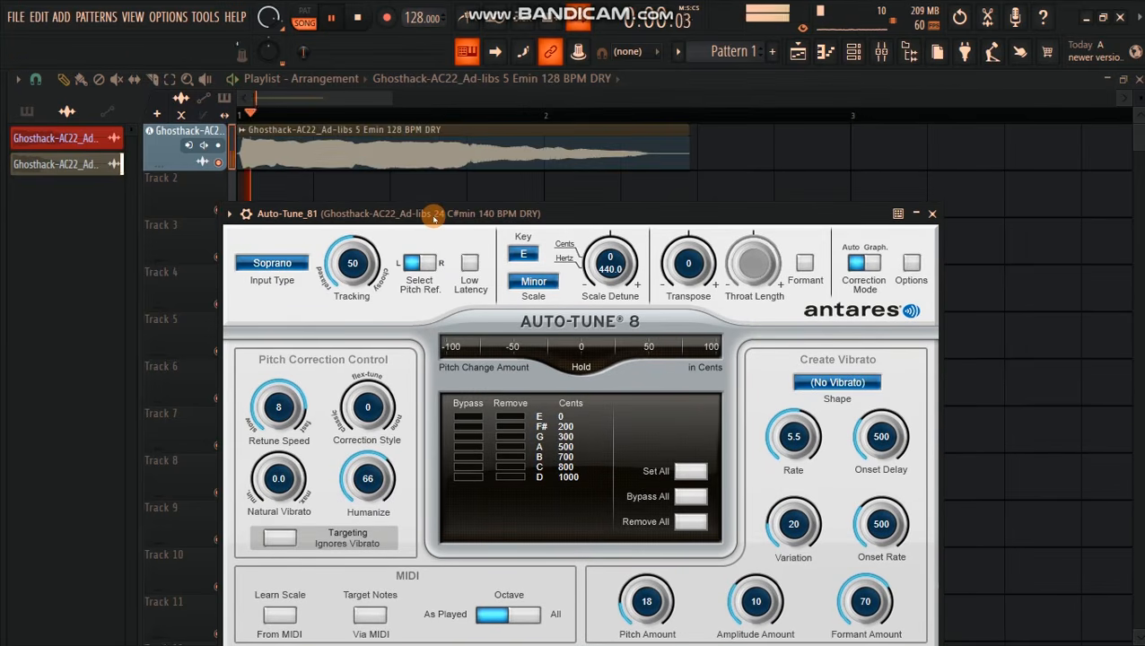
key(space)
drag(470, 219, 495, 116)
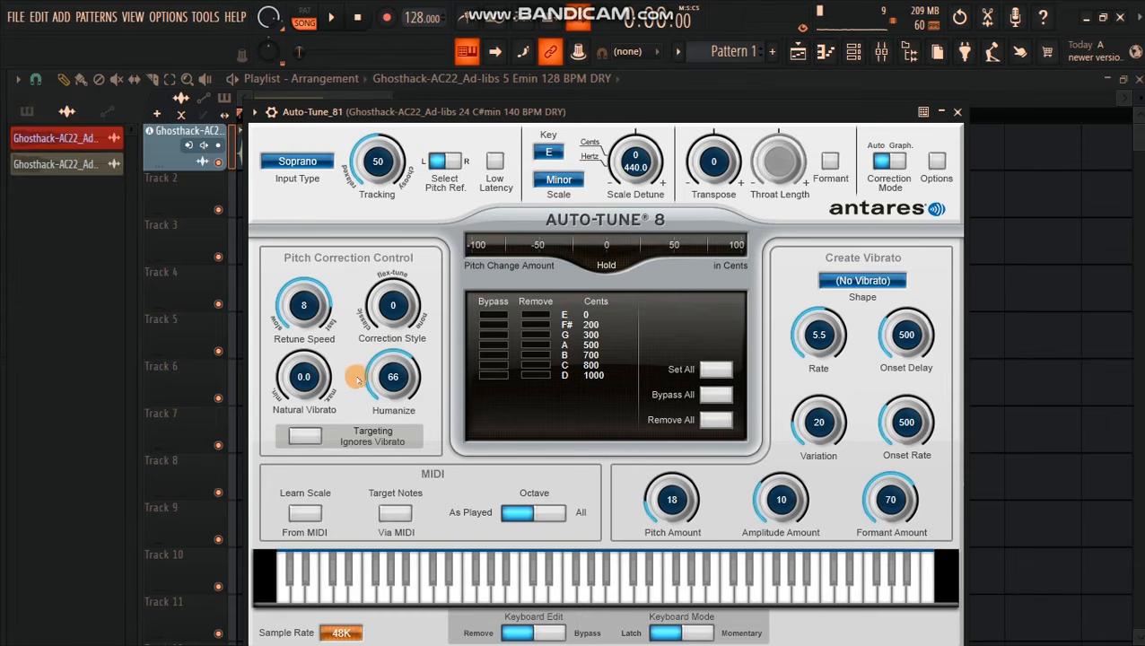
Step: Audition the vocal with Natural Vibrato at 12.0 and at -12.0, and reset it to 0.0
drag(438, 111, 509, 98)
key(space)
drag(377, 388, 381, 274)
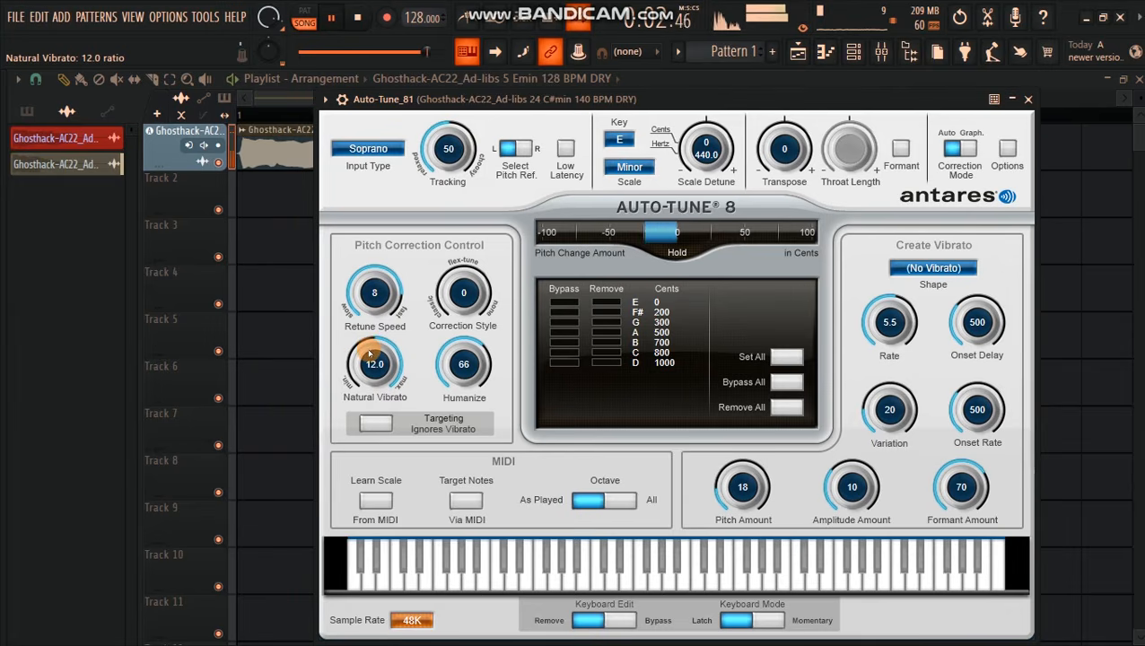
drag(369, 353, 378, 383)
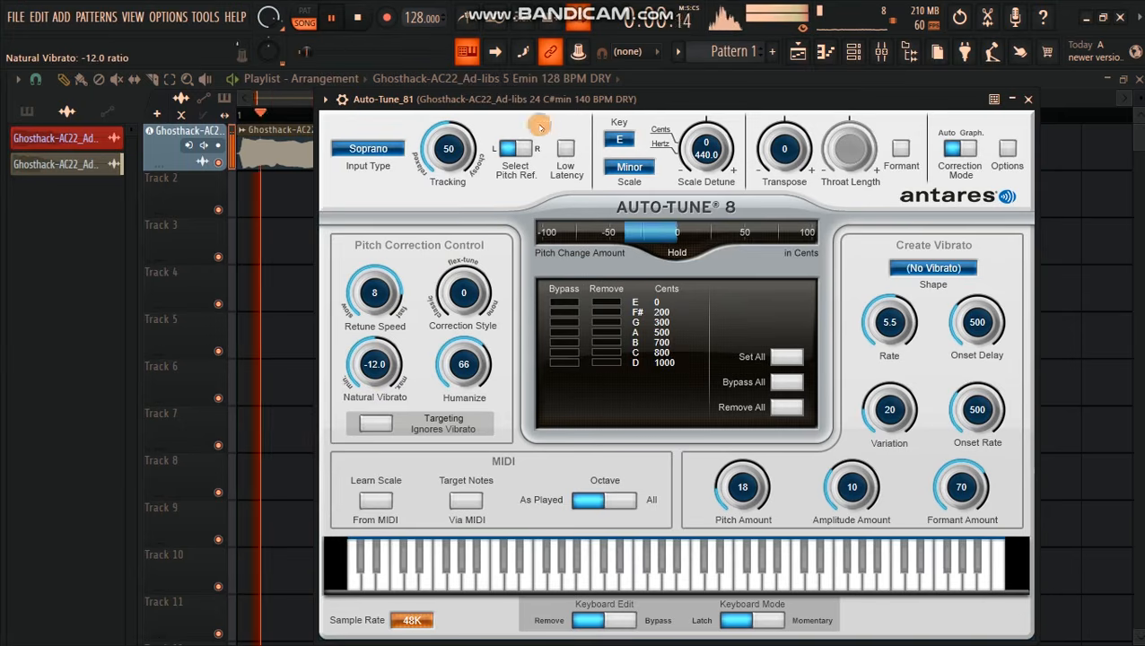
drag(550, 99, 530, 98)
key(space)
drag(349, 381, 359, 349)
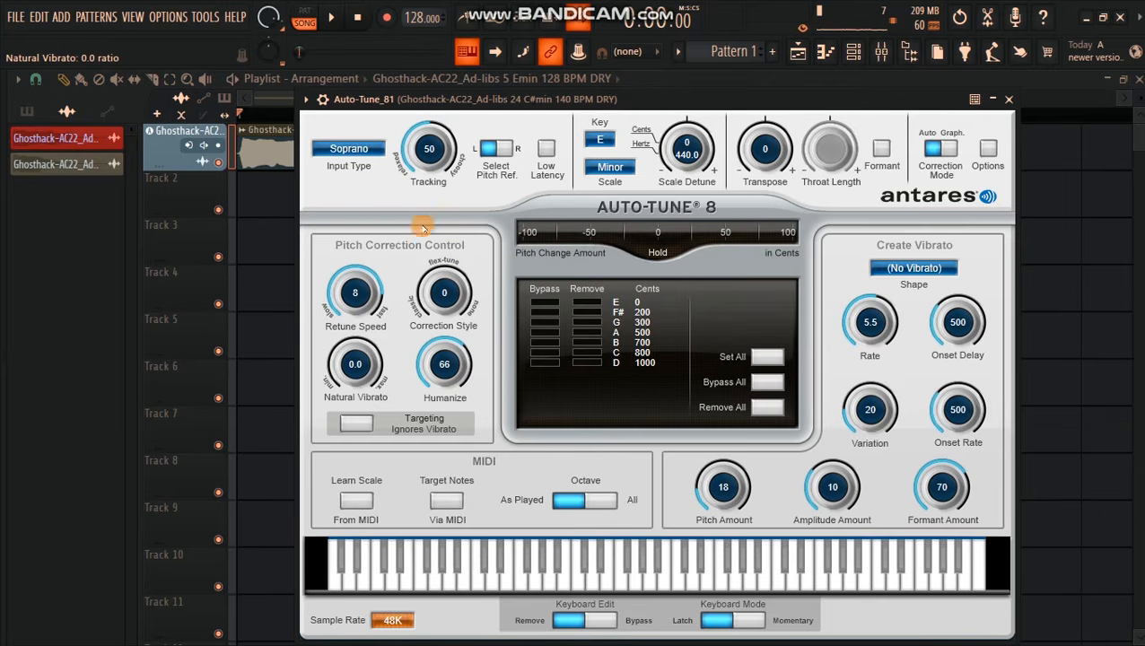
Step: Turn on Auto-Tune's Low Latency mode and set the input type to Low Male
click(542, 148)
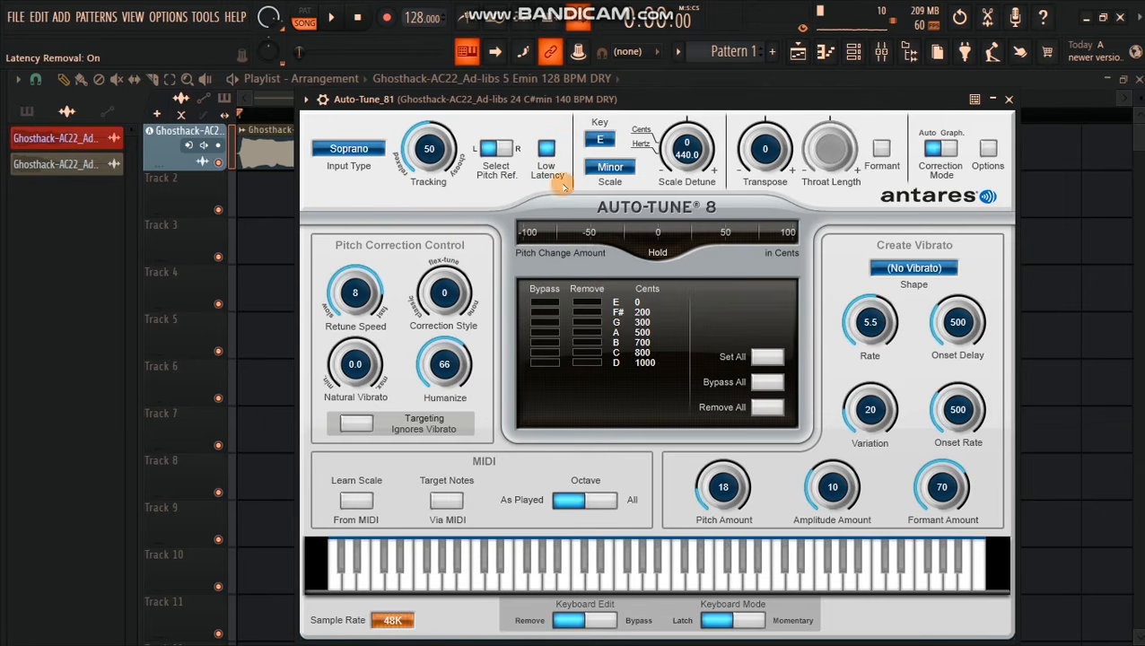
click(353, 148)
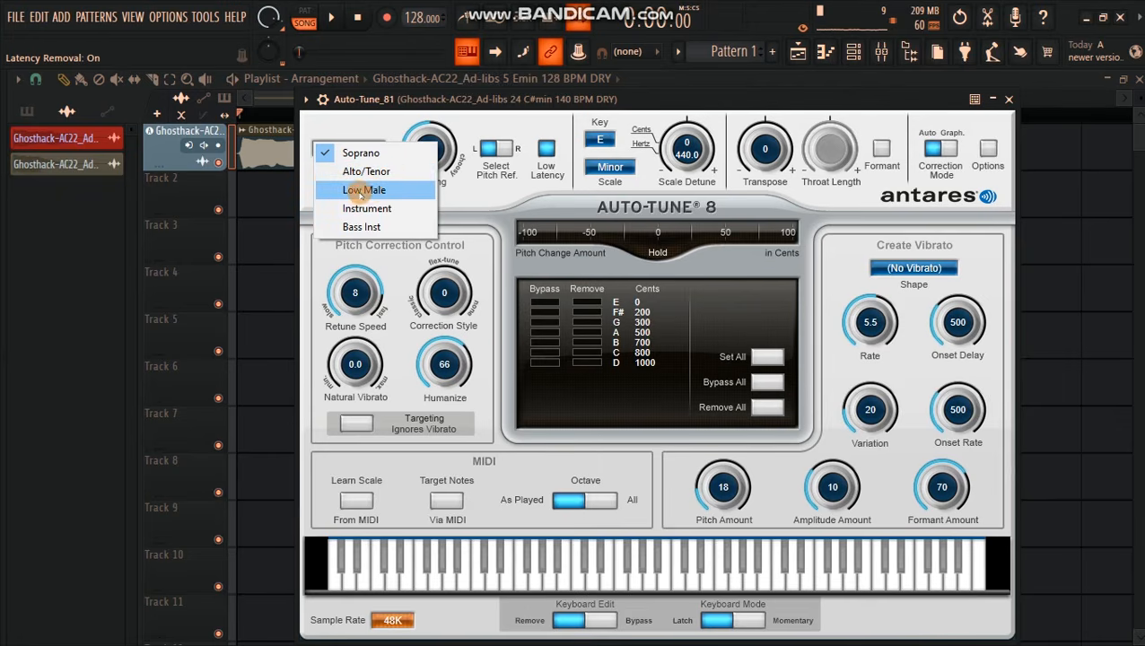
click(366, 192)
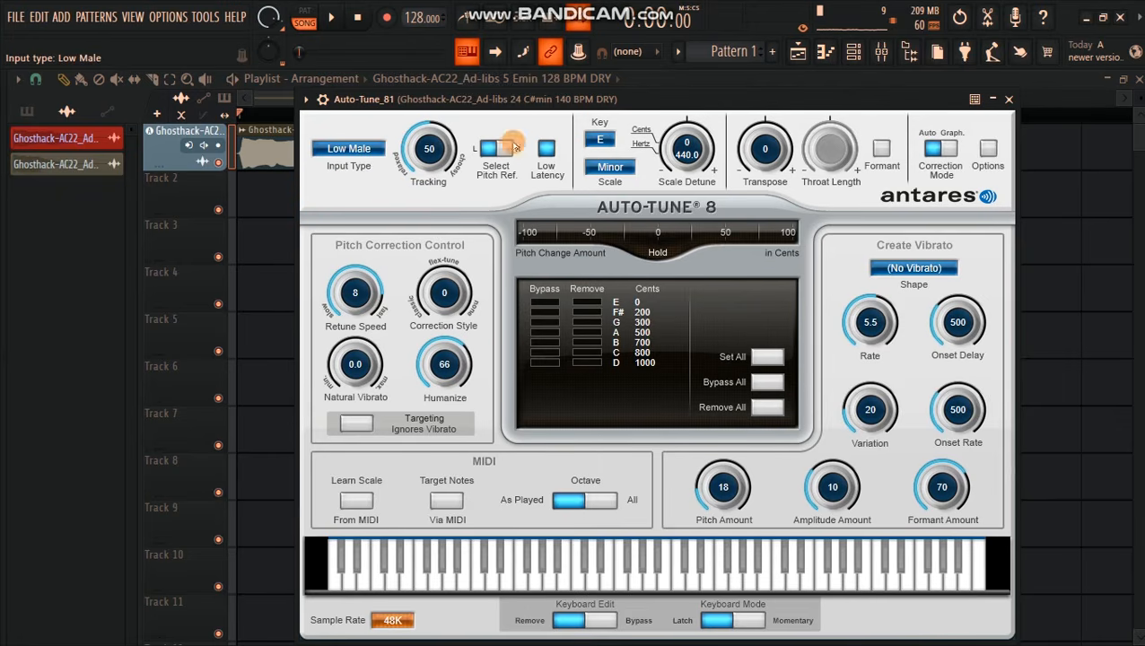
drag(512, 100, 472, 91)
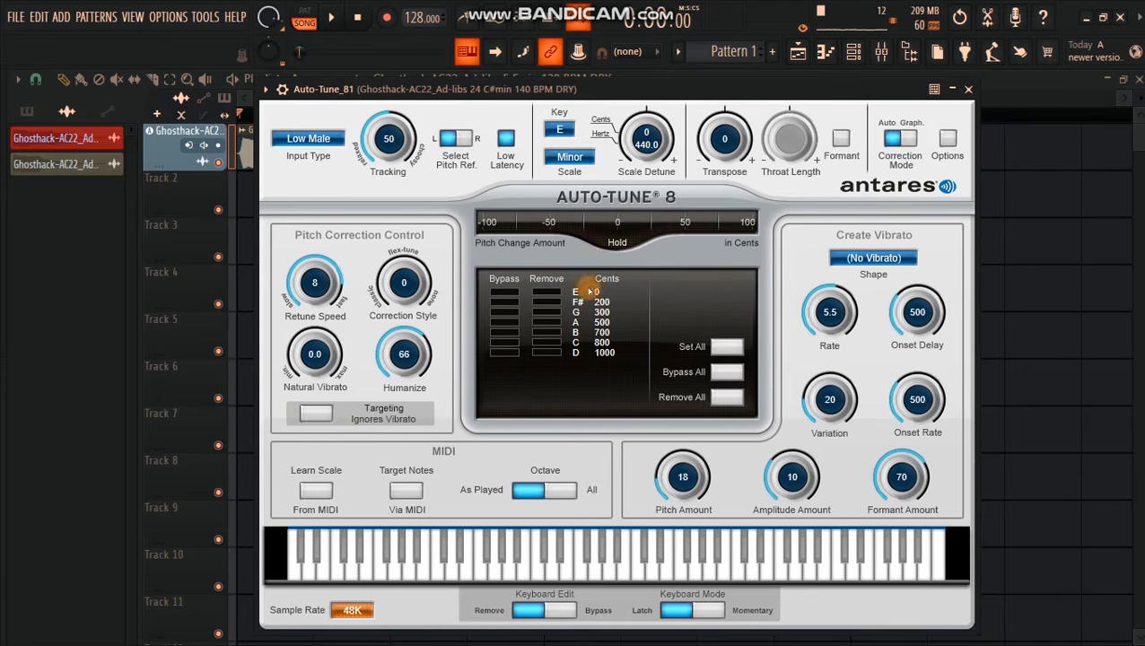
Step: Raise the vibrato Pitch Amount to 92 while the vocal plays, and stop playback
drag(610, 95, 589, 113)
mouse_move(662, 513)
mouse_down()
mouse_move(662, 489)
mouse_move(662, 527)
mouse_move(662, 492)
mouse_move(662, 510)
mouse_up()
drag(551, 108, 546, 74)
key(space)
drag(658, 468, 653, 381)
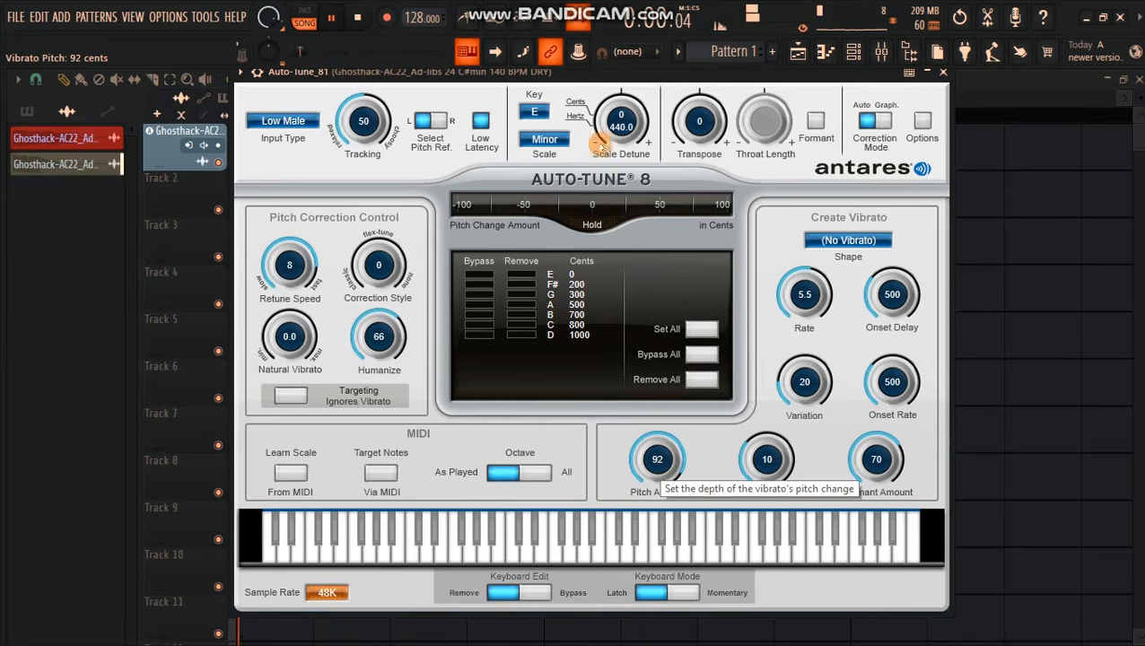
drag(559, 77, 565, 115)
key(space)
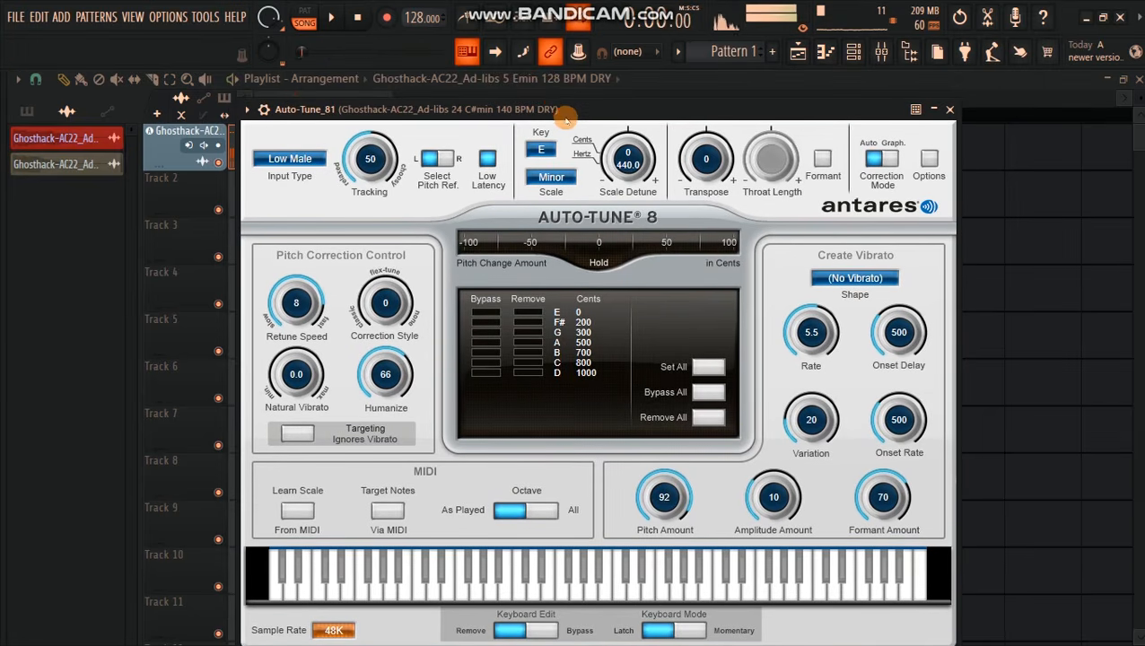
Step: Replay the vocal, set Pitch Amount to 100, vibrato Rate to 0.1, and Variation, Onset Delay and Onset Rate to 0
drag(554, 121, 538, 118)
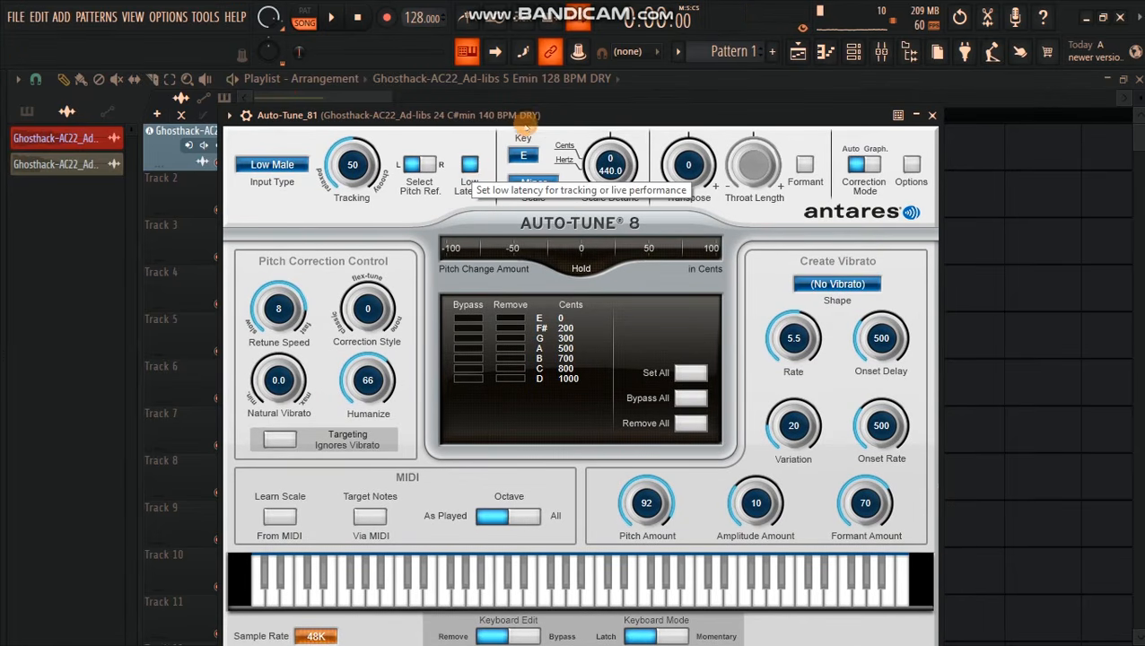
drag(524, 117, 530, 90)
key(space)
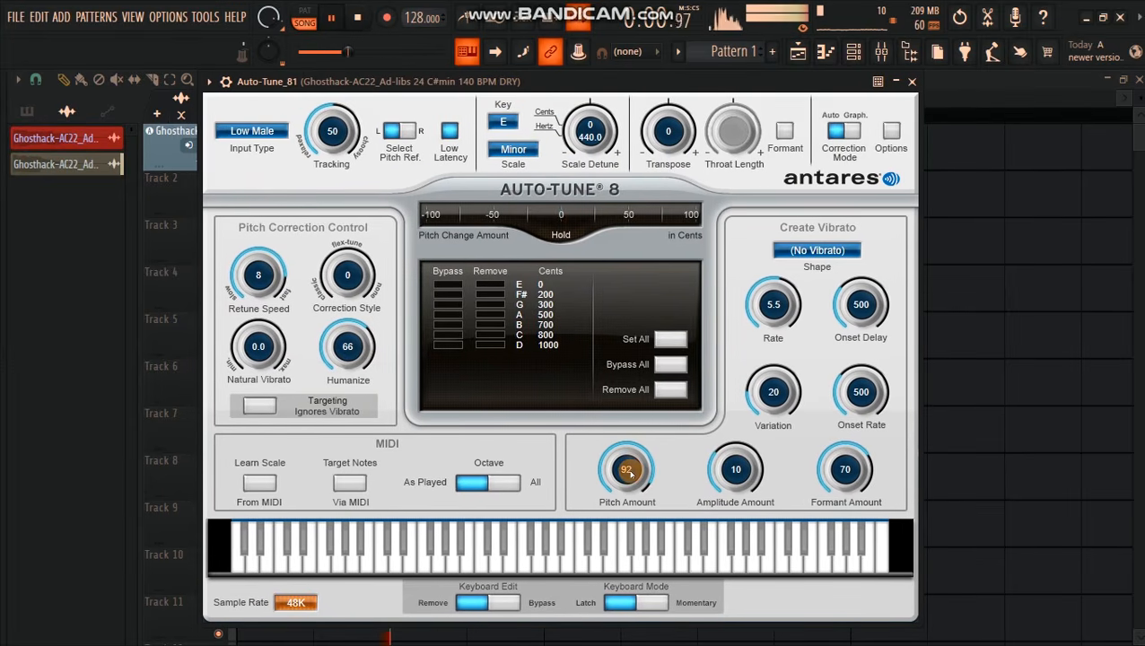
key(space)
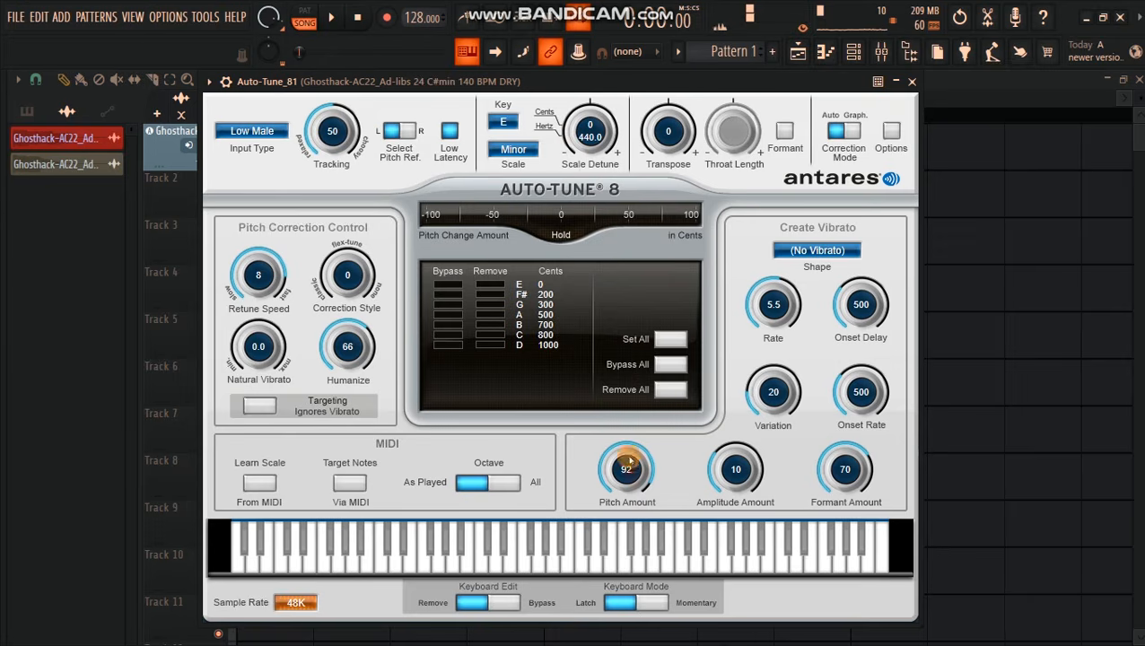
drag(632, 474, 617, 368)
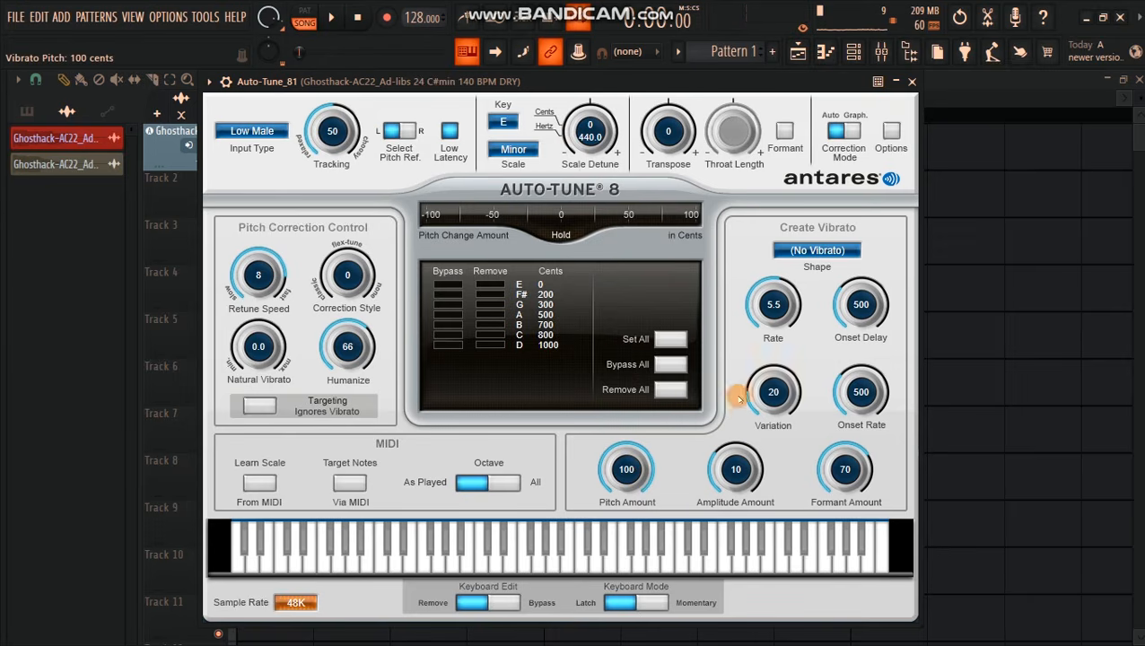
drag(614, 86, 646, 161)
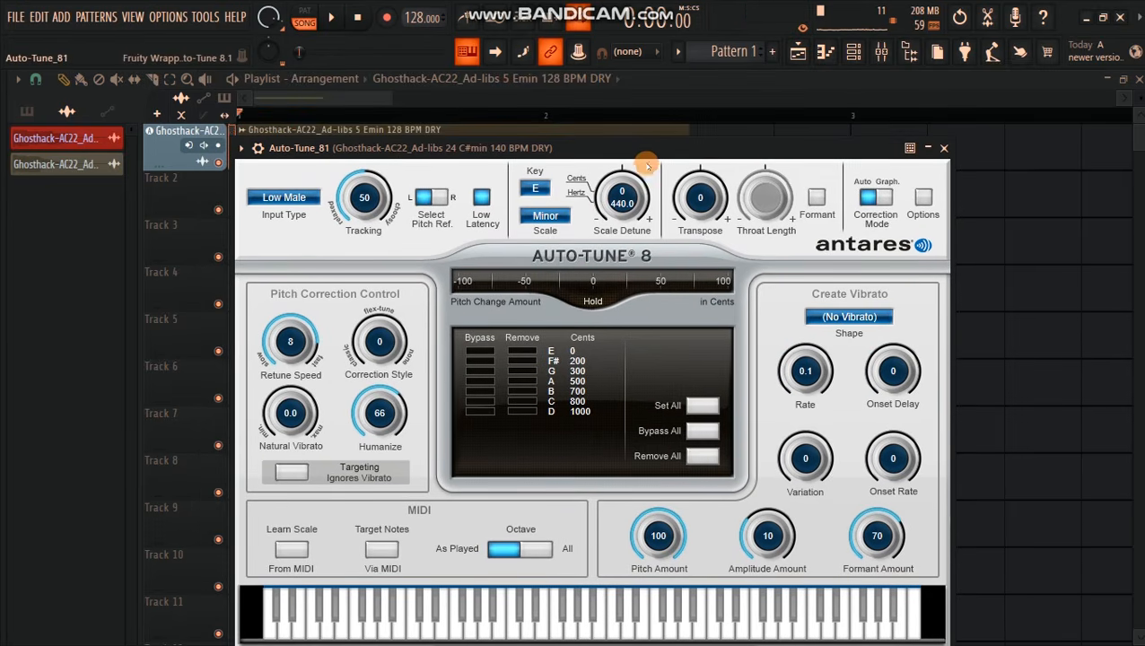
Step: Set Auto-Tune's Retune Speed to 0 and audition the vocal
key(space)
key(space)
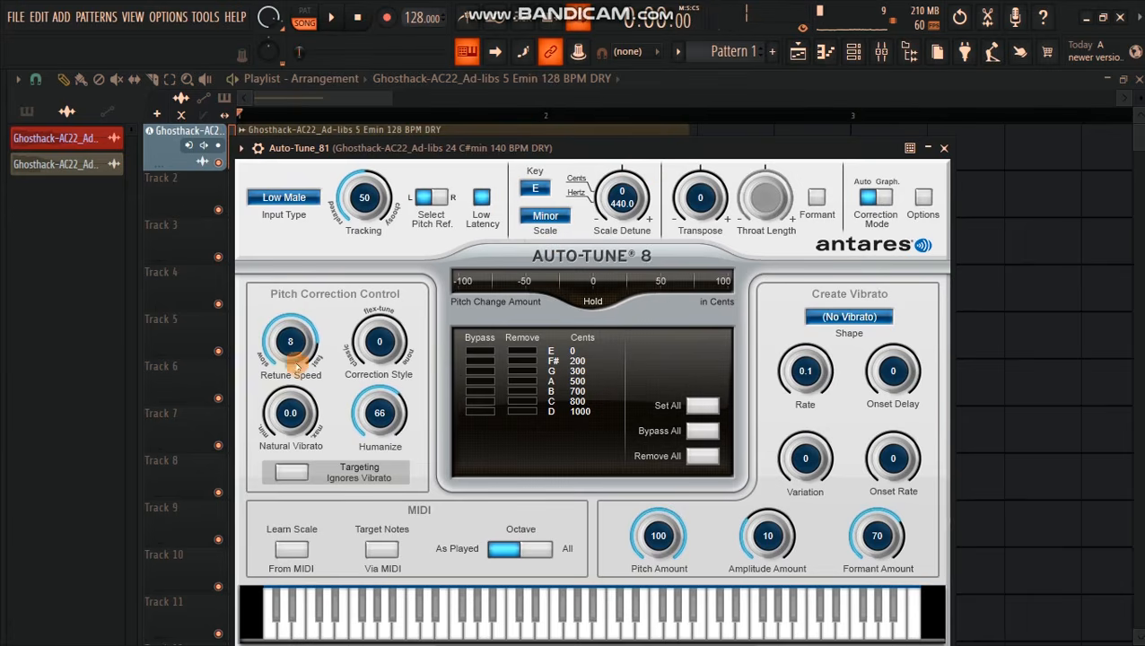
drag(296, 363, 296, 386)
drag(556, 137, 566, 88)
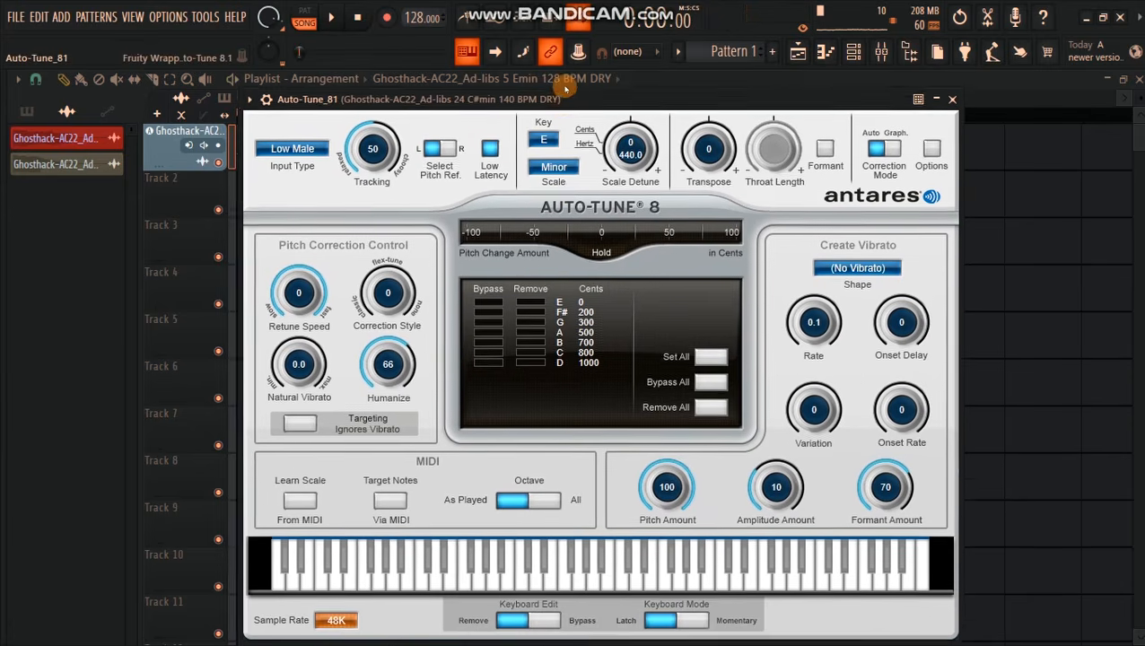
key(space)
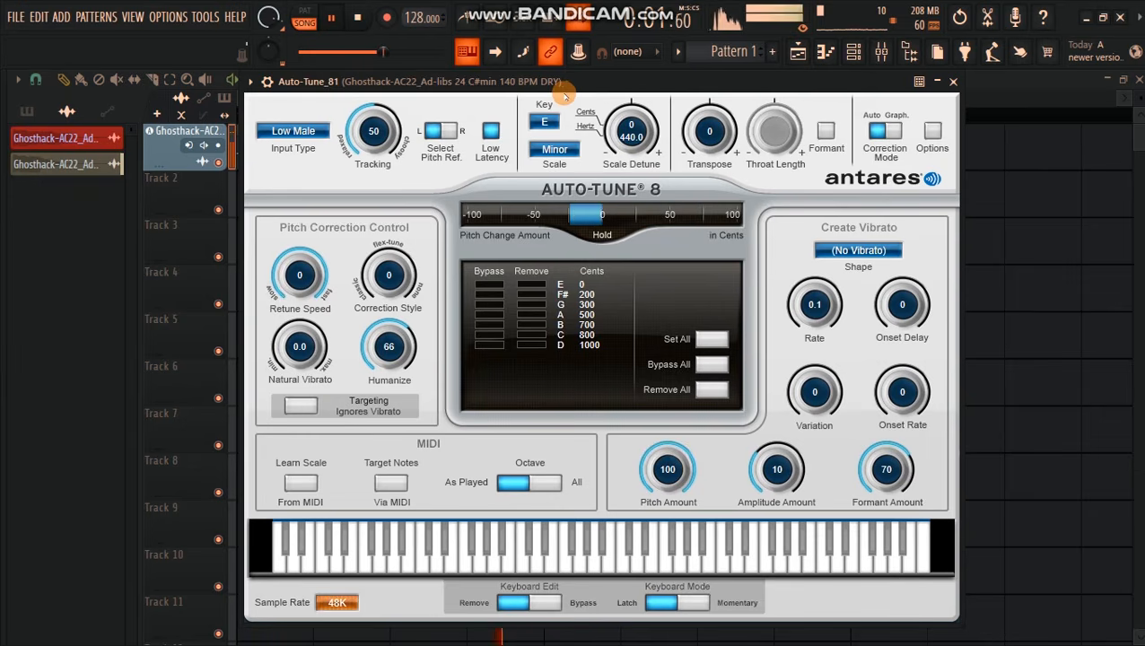
key(space)
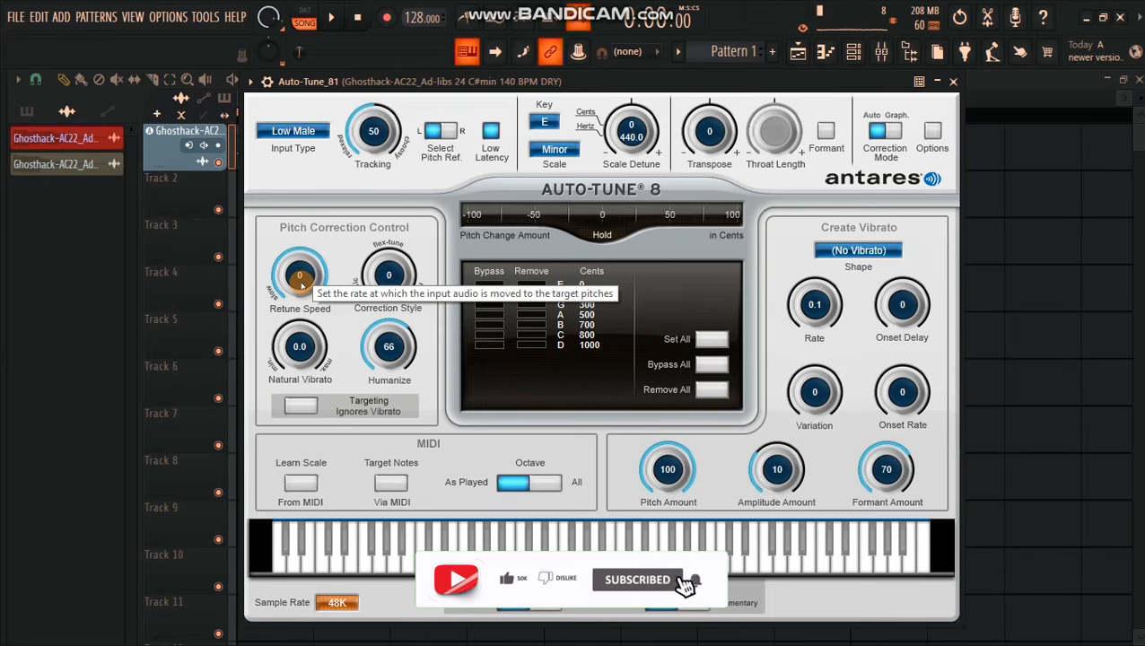
Step: Set Retune Speed to 36, adjust it to 29, and audition the vocal
drag(306, 283, 311, 352)
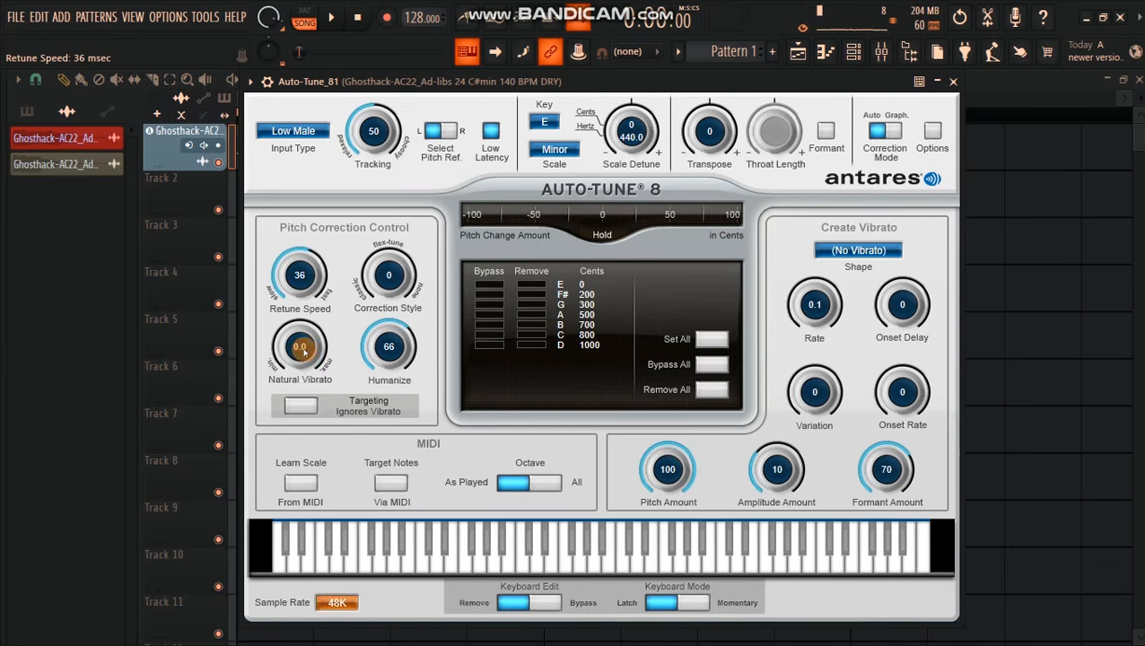
drag(300, 346, 302, 339)
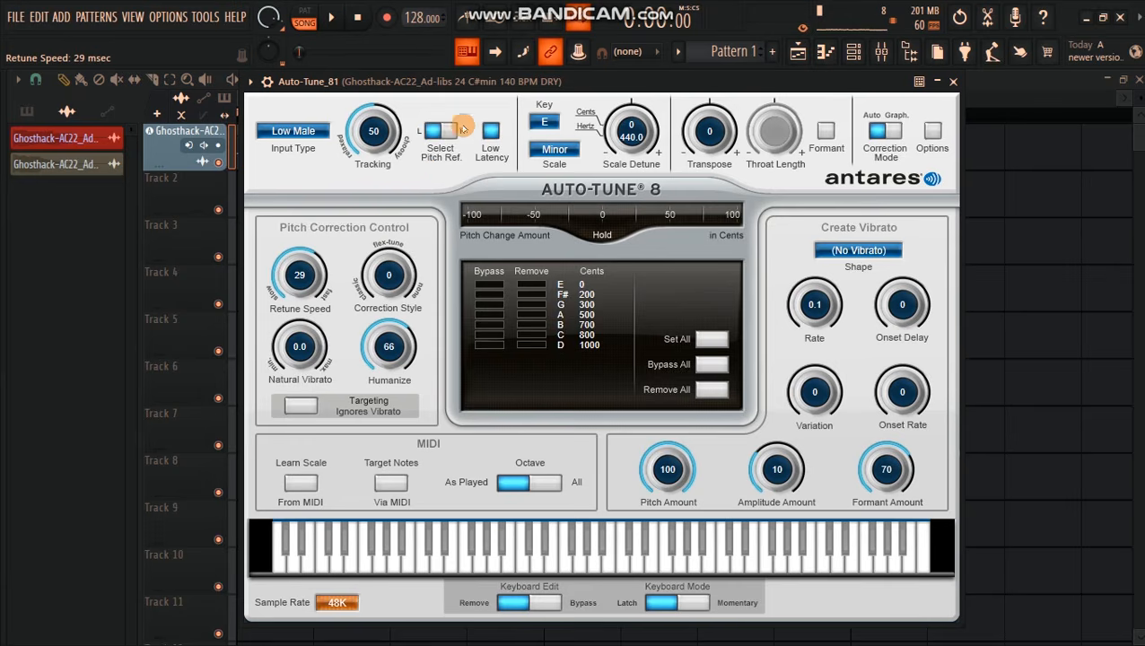
drag(483, 86, 492, 160)
key(space)
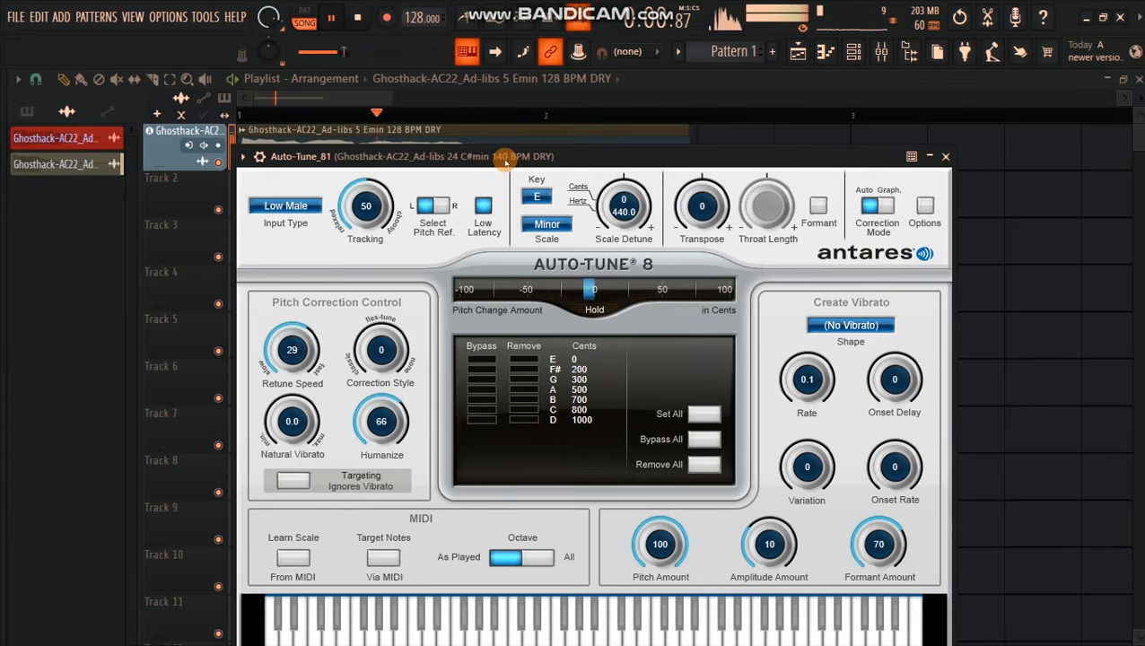
key(space)
Step: Set Retune Speed to 20, move the plugin window clear of the vocal clip, and replay the vocal
drag(291, 352, 294, 346)
drag(584, 156, 573, 210)
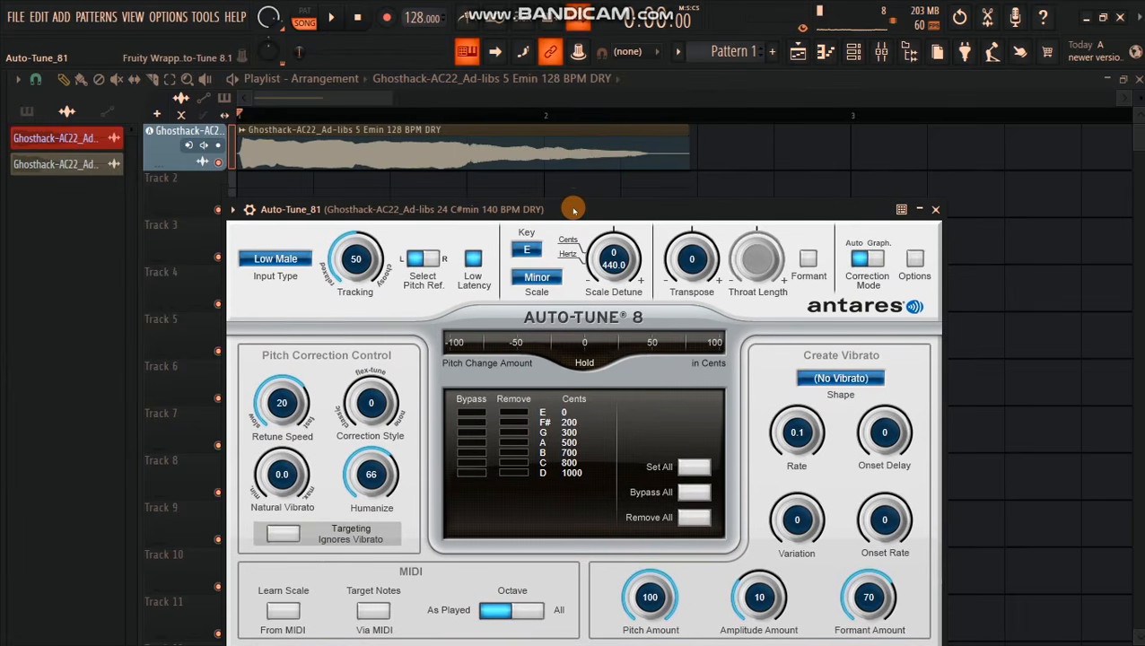
key(space)
key(space)
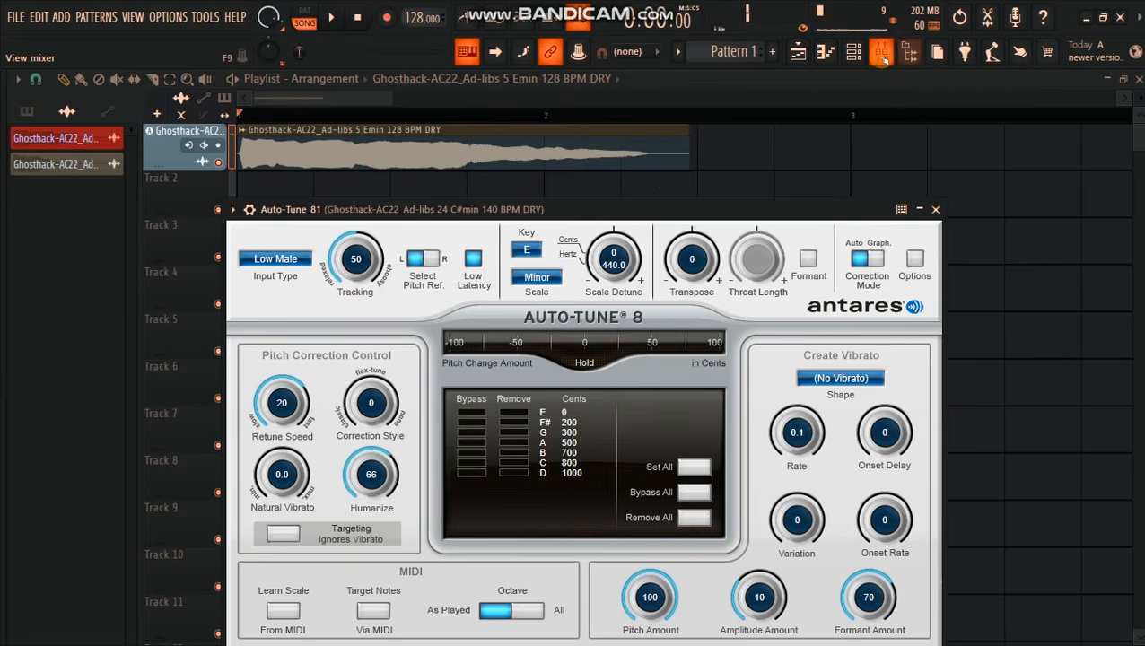
mouse_move(679, 202)
mouse_down()
mouse_move(688, 85)
mouse_move(666, 90)
mouse_move(659, 202)
mouse_up()
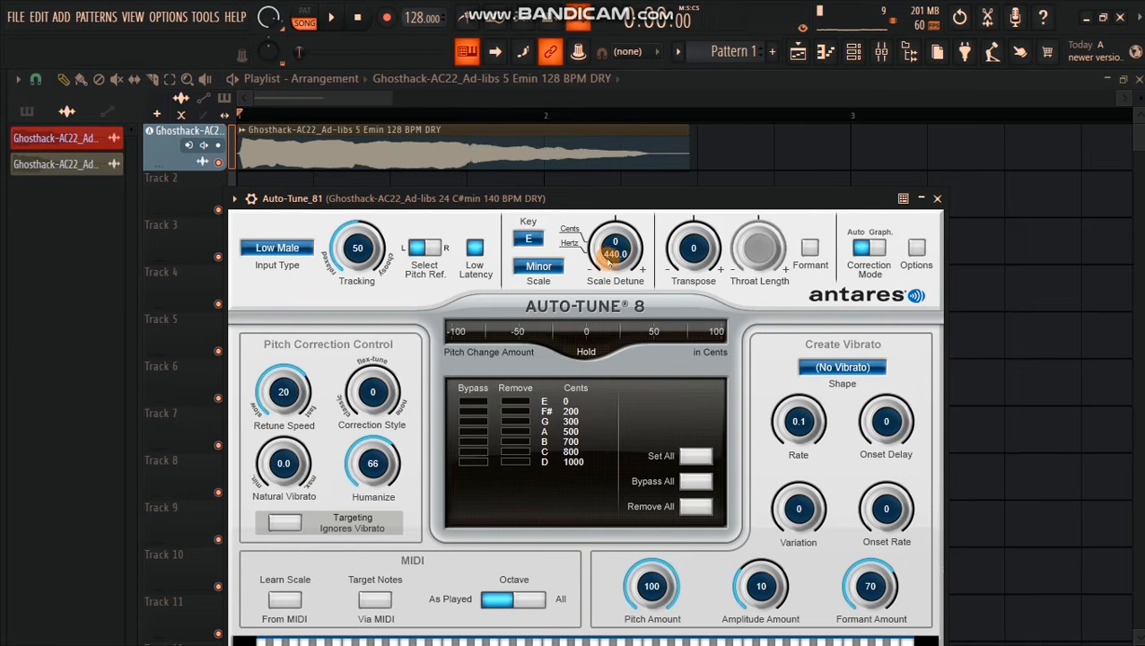
Step: Audition the vocal with Scale Detune at -100 cents and reset it to 0
key(space)
drag(614, 247, 622, 438)
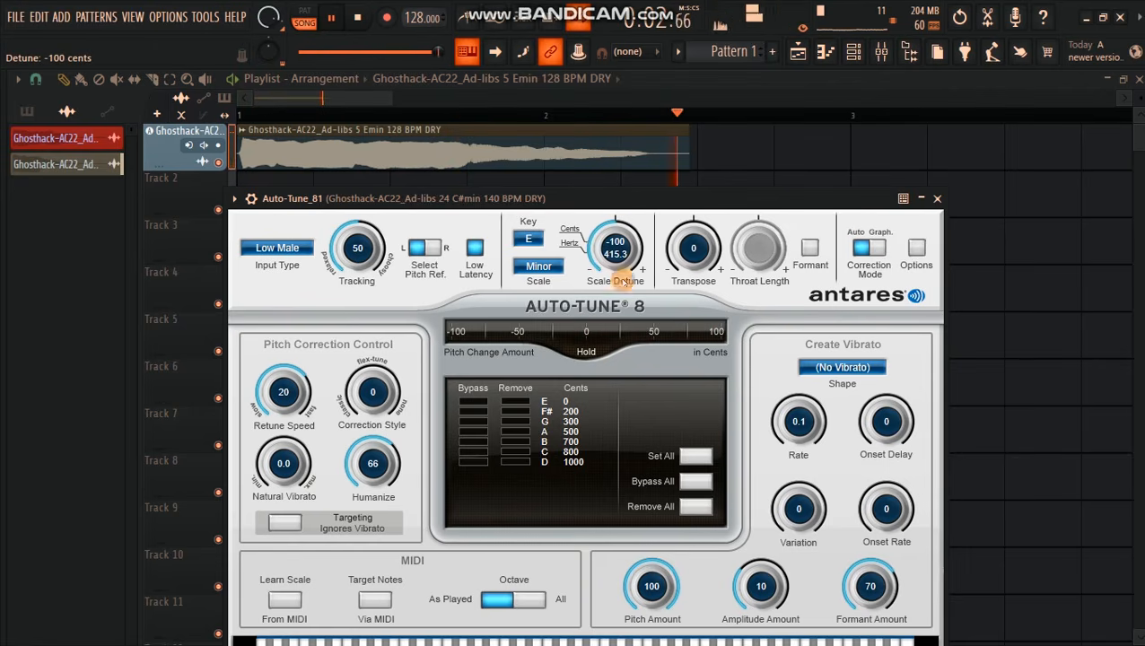
drag(618, 256, 616, 228)
Step: Audition the vocal with Transpose at 12, 7 and -3 semitones, reset it to 0, and stop playback
mouse_move(684, 248)
mouse_down()
mouse_move(692, 154)
mouse_move(702, 242)
mouse_up()
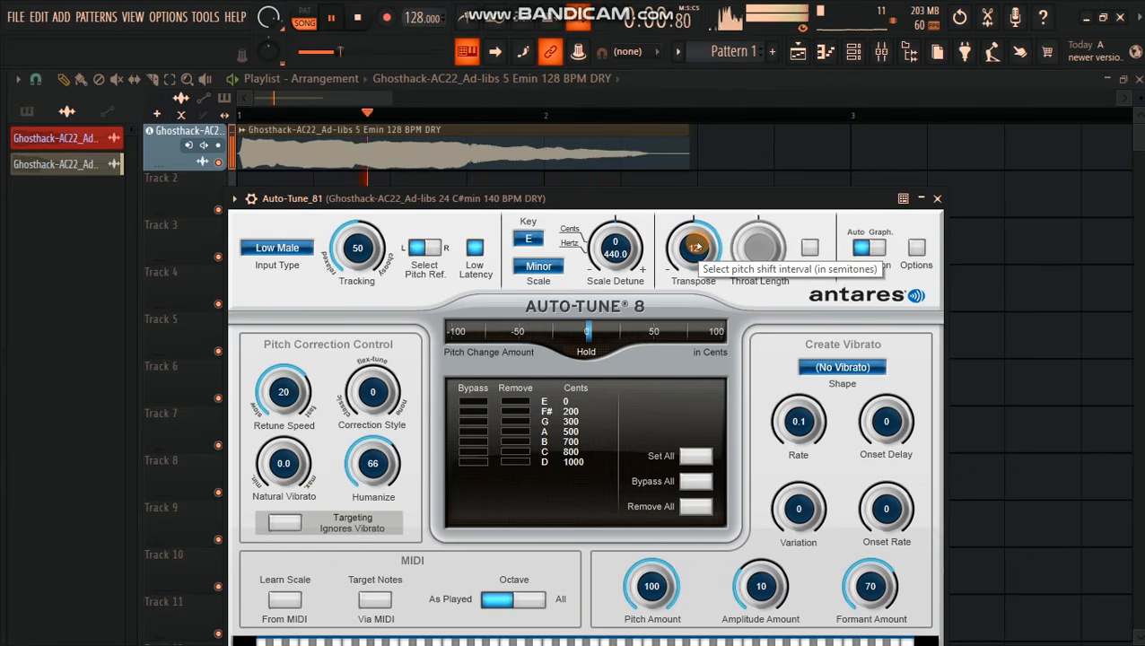
scroll(696, 246, down, 5)
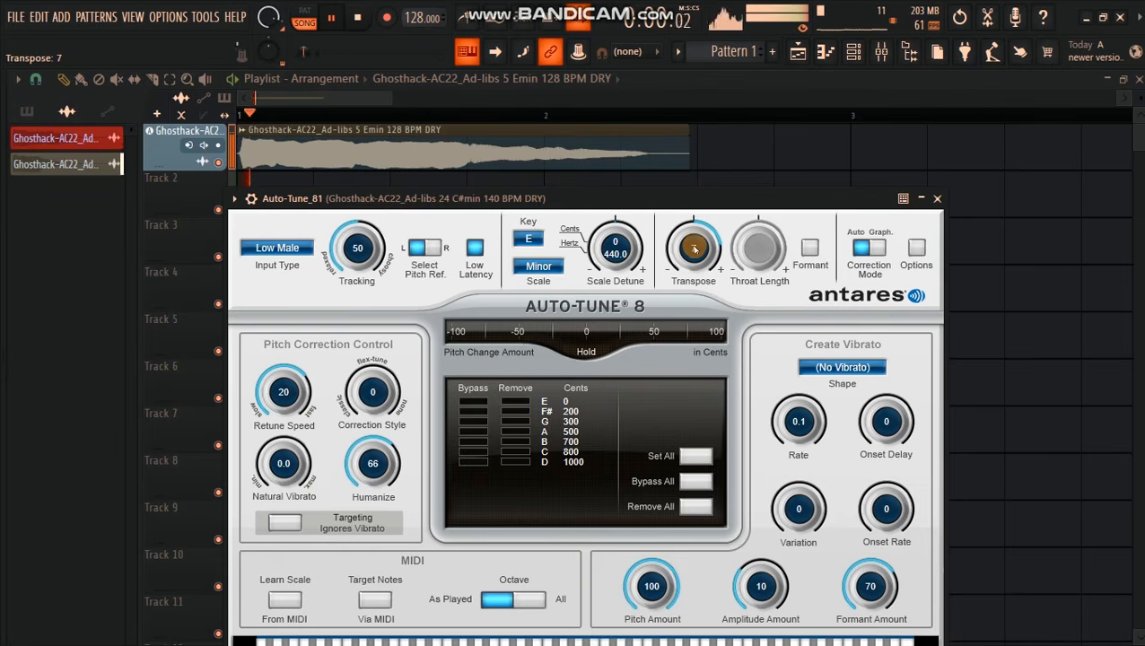
scroll(694, 246, down, 10)
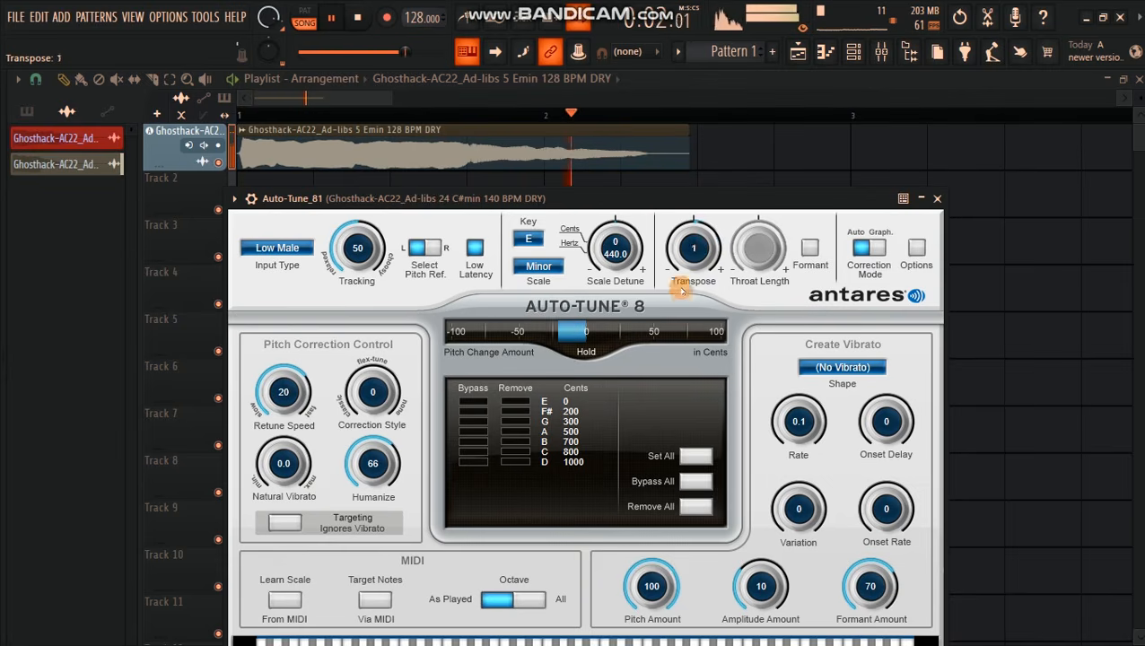
mouse_move(692, 242)
mouse_down()
mouse_move(696, 270)
mouse_move(690, 184)
mouse_up()
click(691, 239)
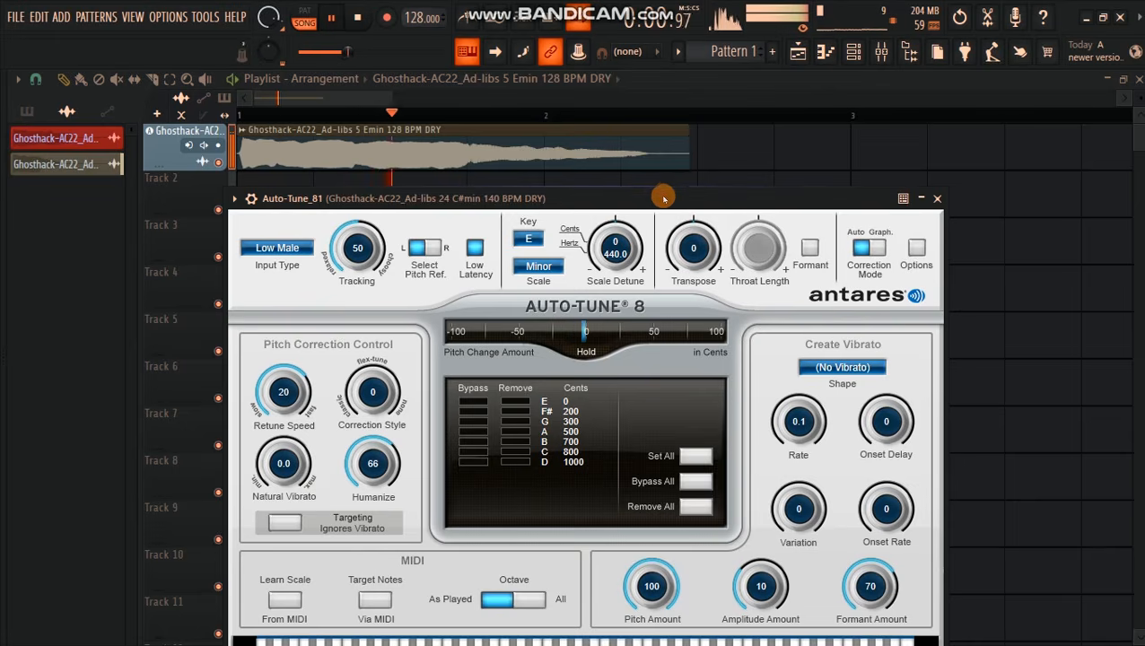
drag(664, 190, 671, 105)
key(space)
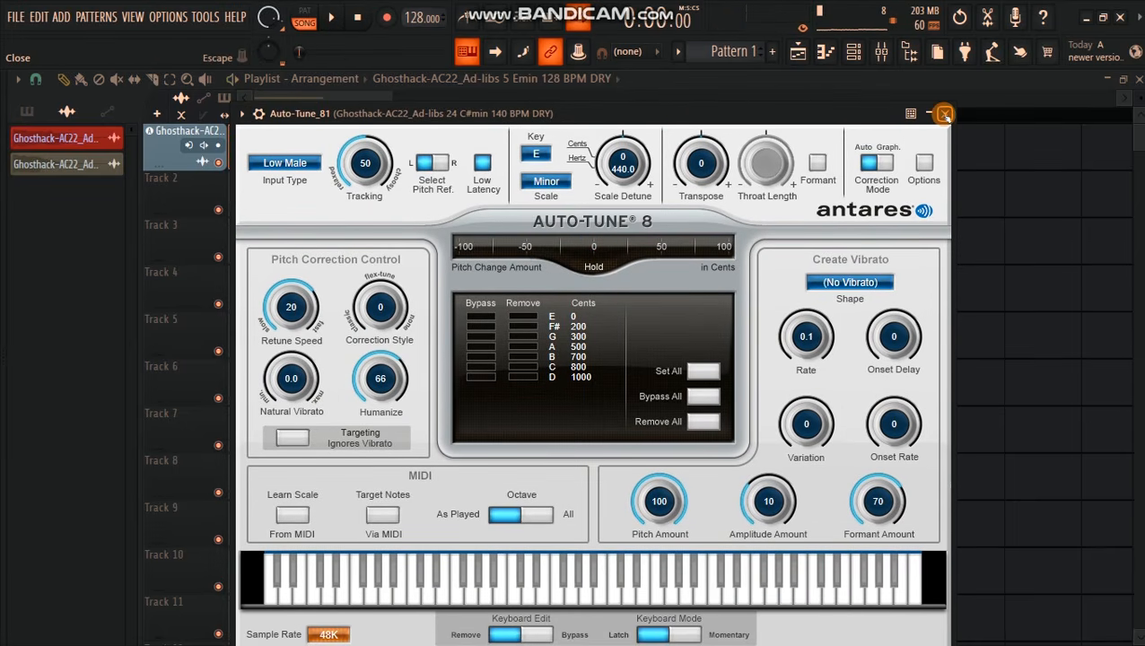
Step: Switch Auto-Tune's correction mode to graphical and close the plugin window
drag(709, 113, 716, 81)
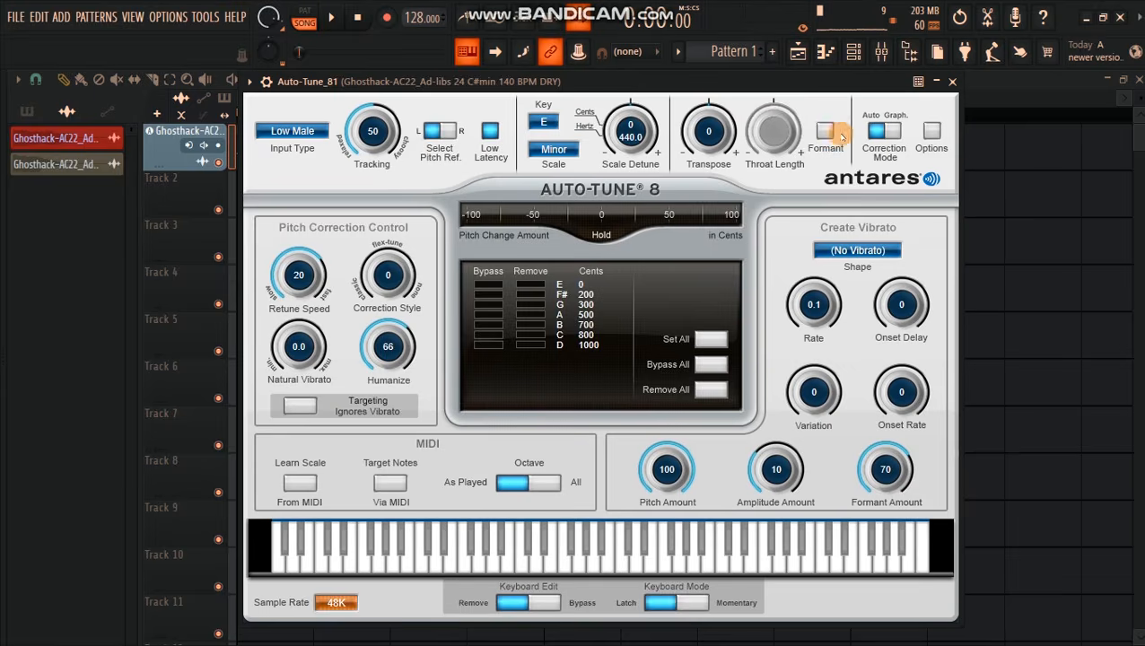
click(889, 131)
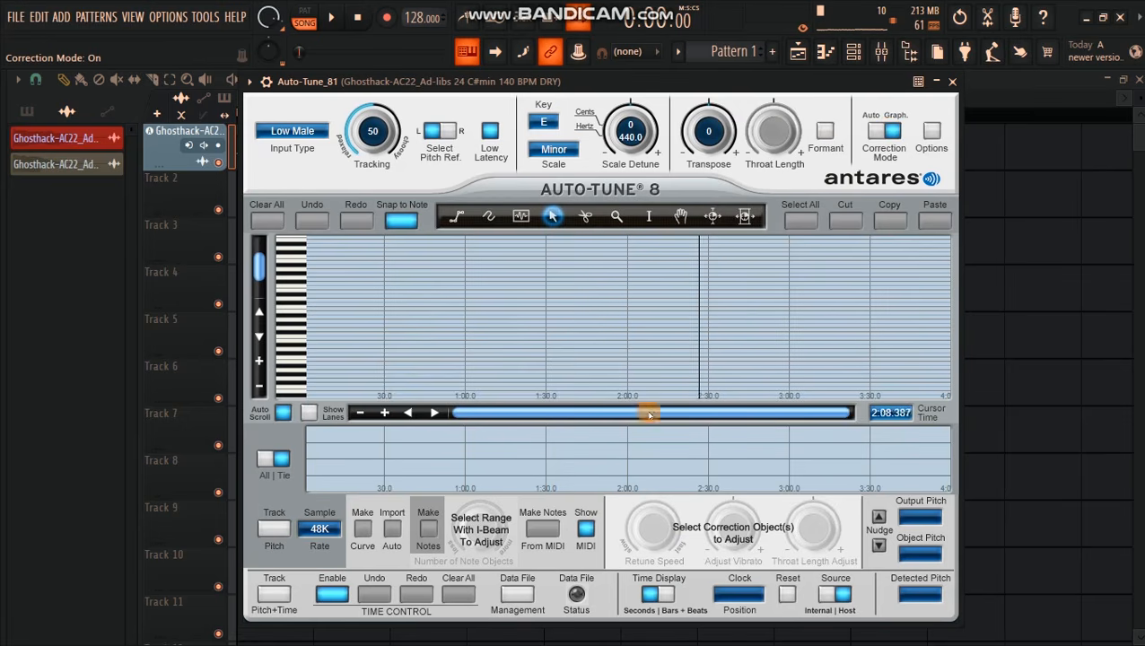
drag(571, 82, 481, 91)
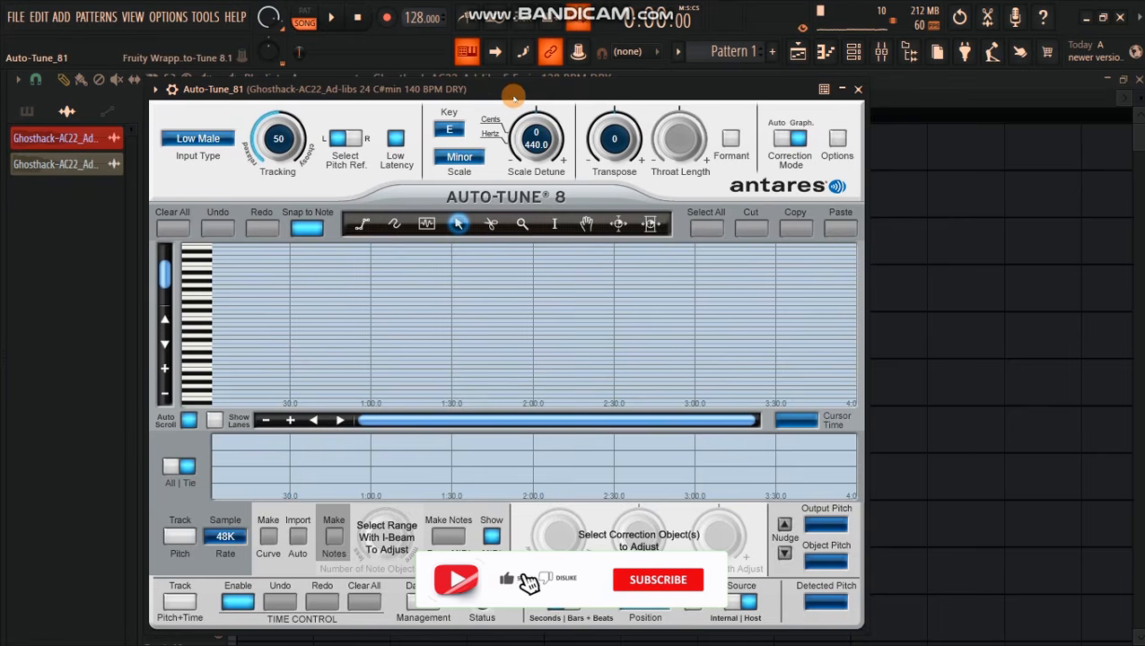
drag(519, 93, 572, 96)
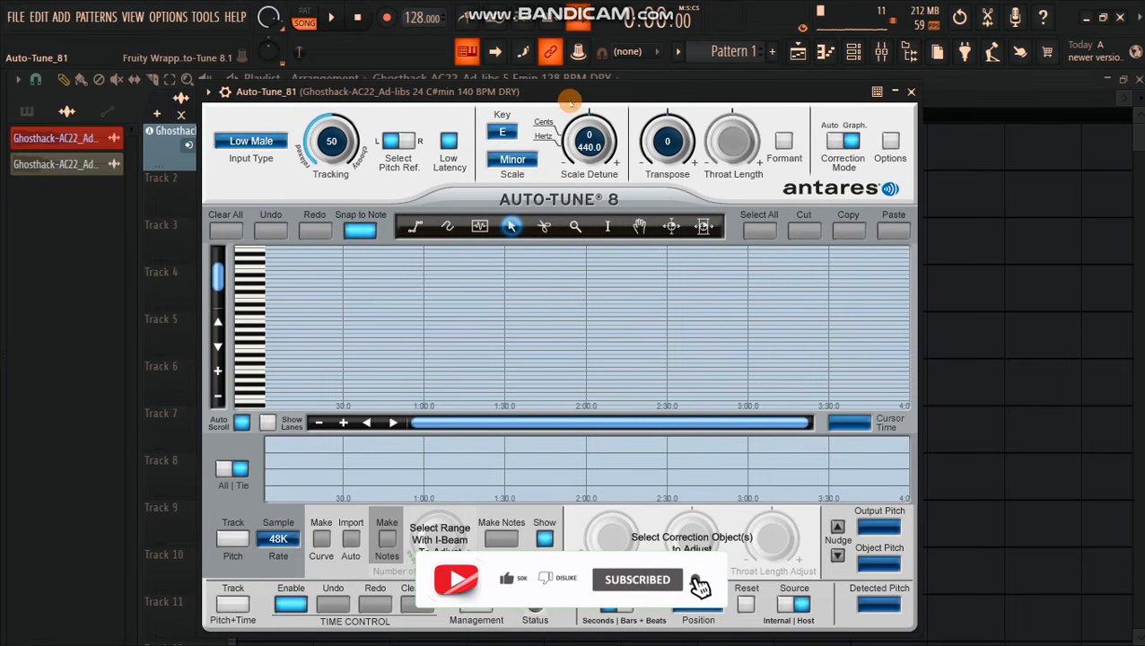
click(911, 93)
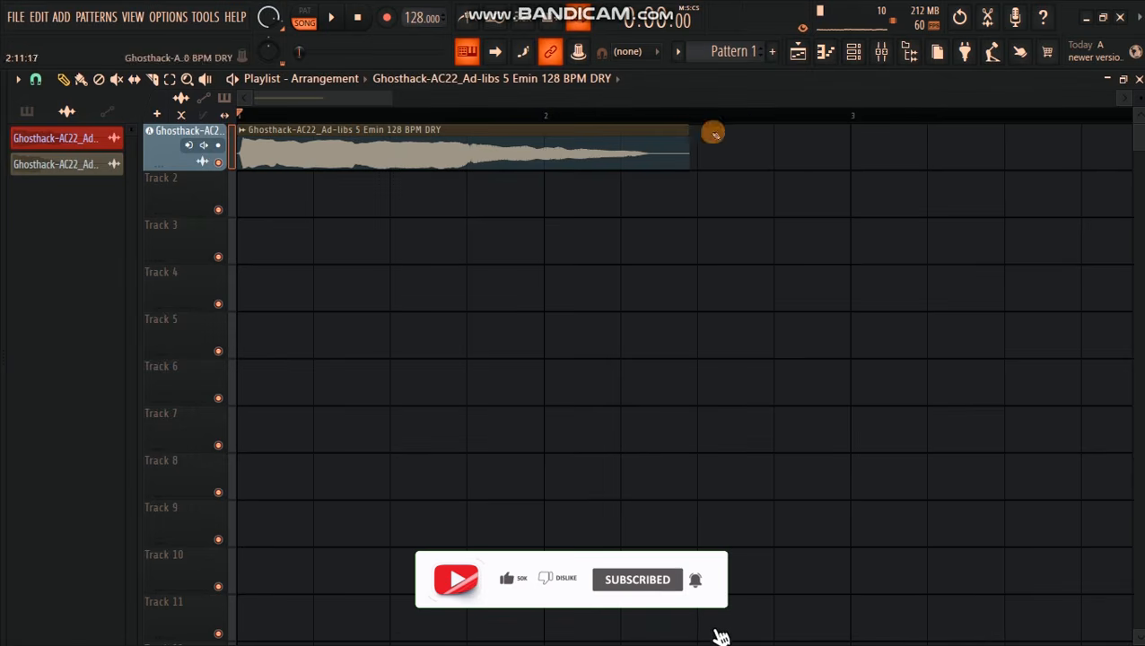
Step: Compare the vocal in the mixer with Auto-Tune bypassed and with it enabled again
click(883, 54)
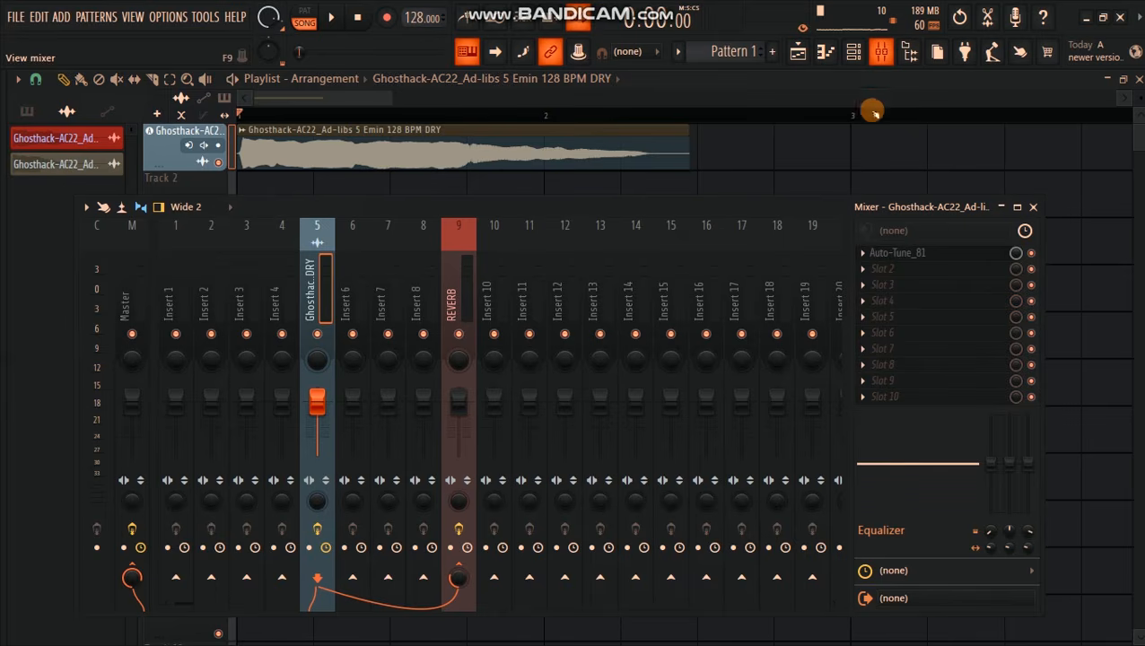
click(1029, 254)
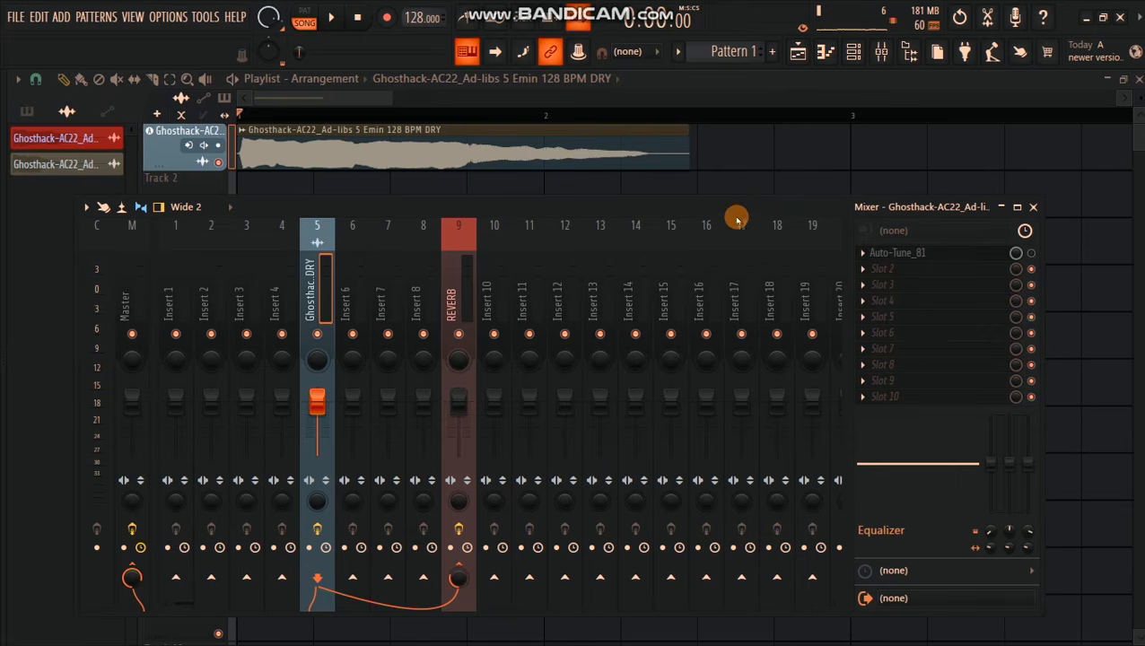
key(space)
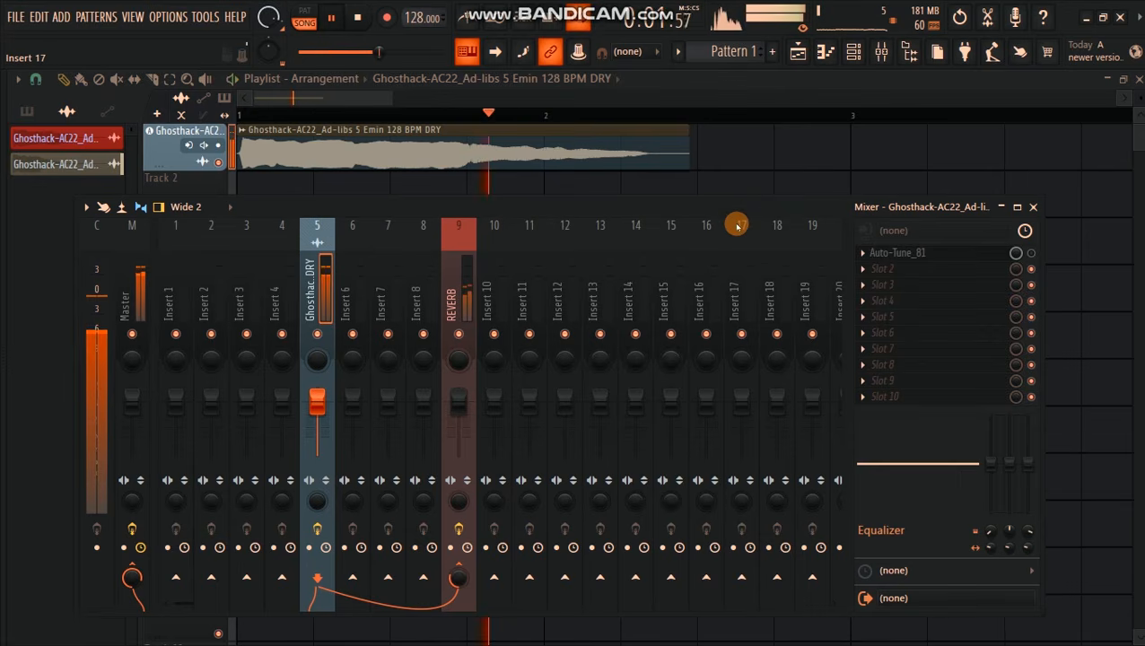
key(space)
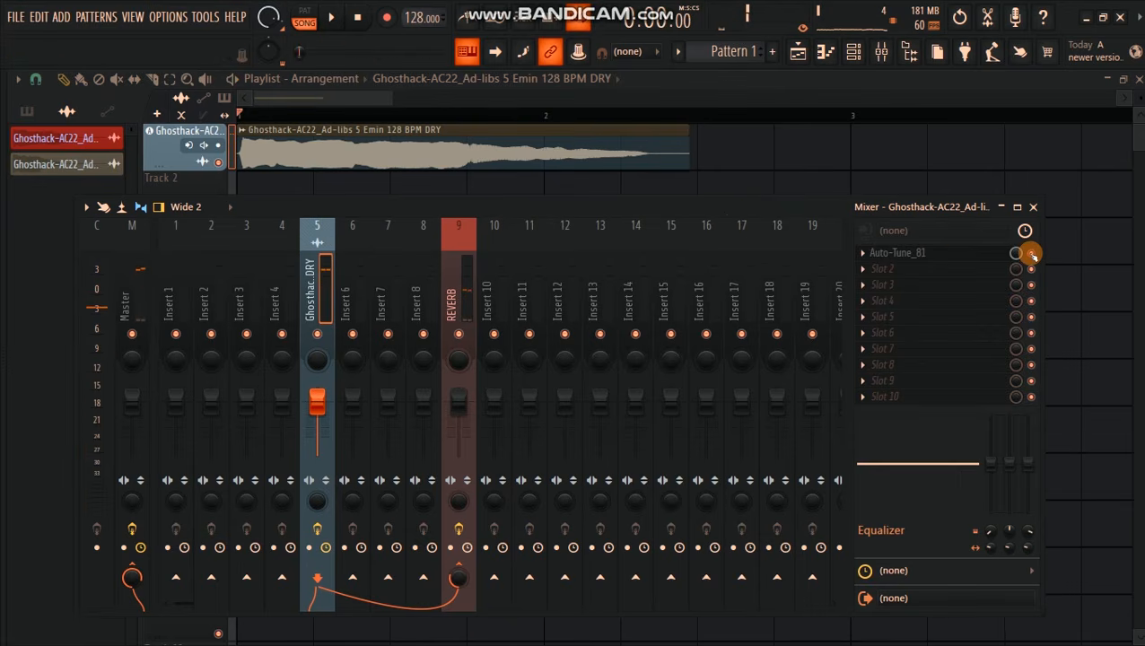
key(space)
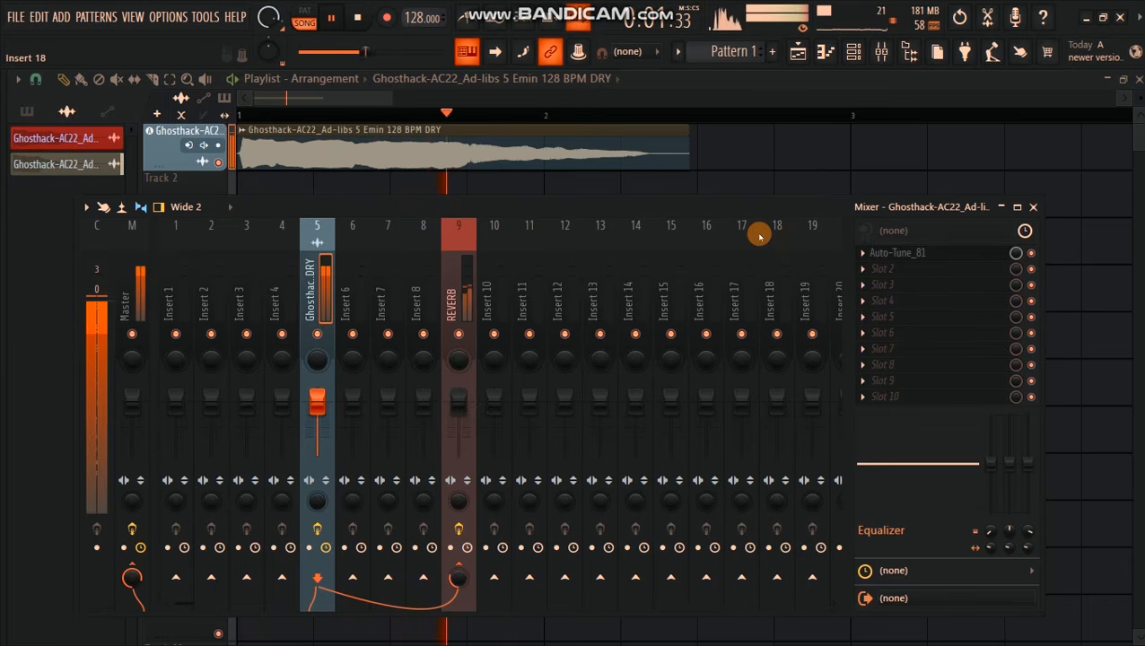
key(space)
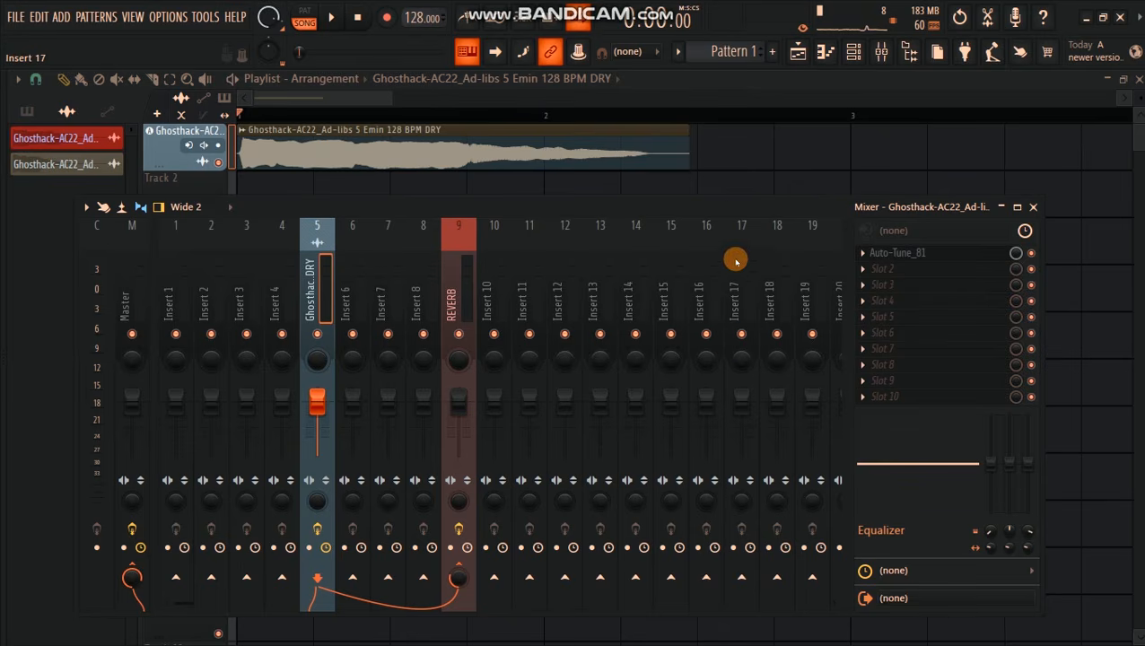
mouse_move(754, 215)
mouse_down()
mouse_move(775, 199)
mouse_move(746, 216)
mouse_up()
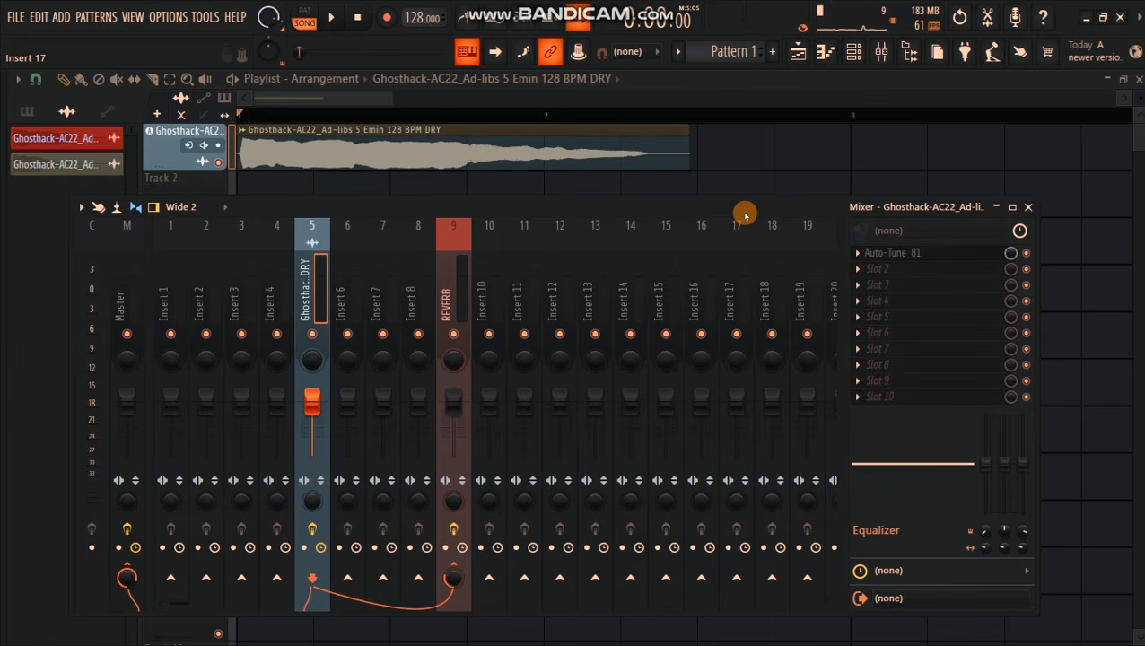